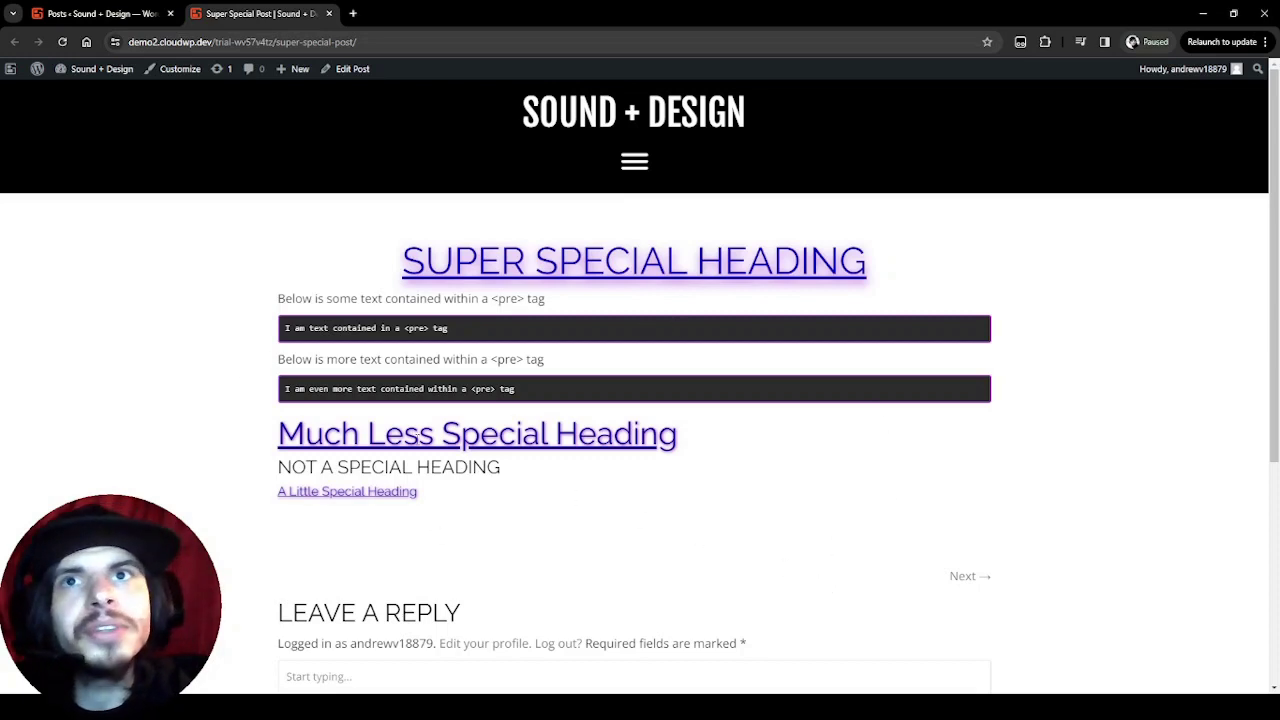
pyautogui.tripleClick(715, 493)
pyautogui.click(583, 511)
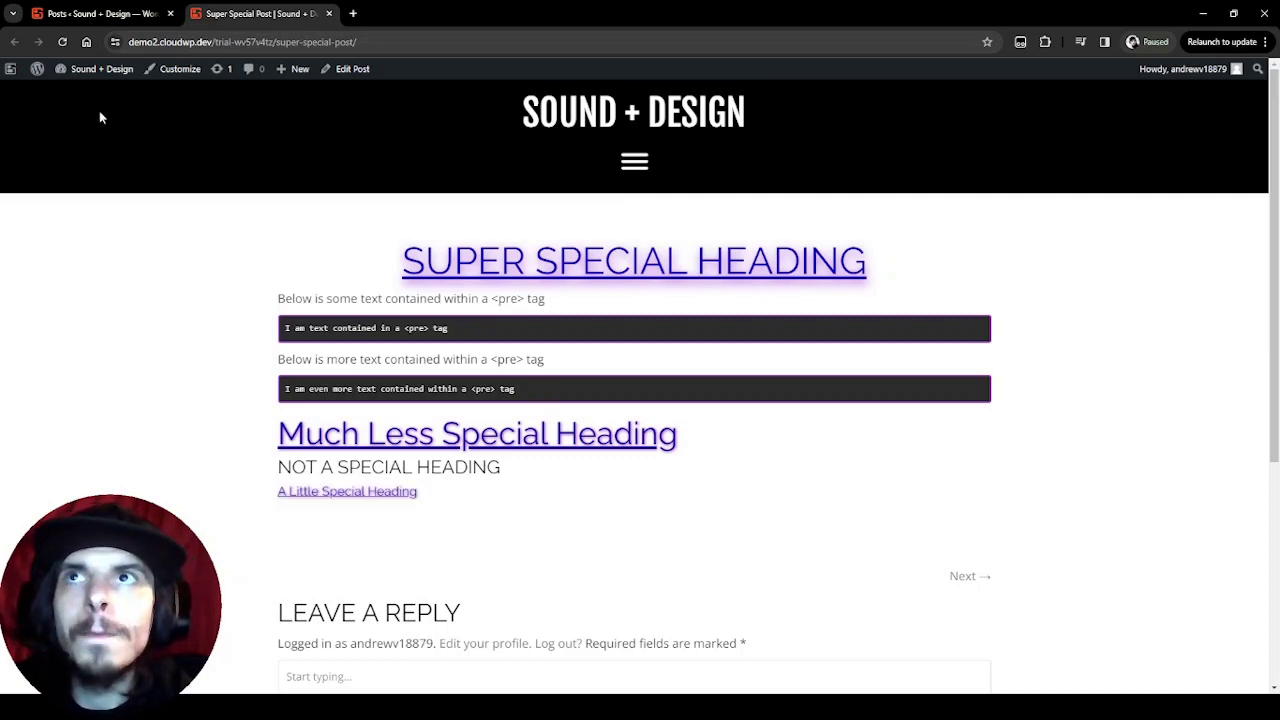
# Step: Examine the password and private options in Quick Edit for Super Special Post in the posts list, and close them without saving
pyautogui.click(99, 16)
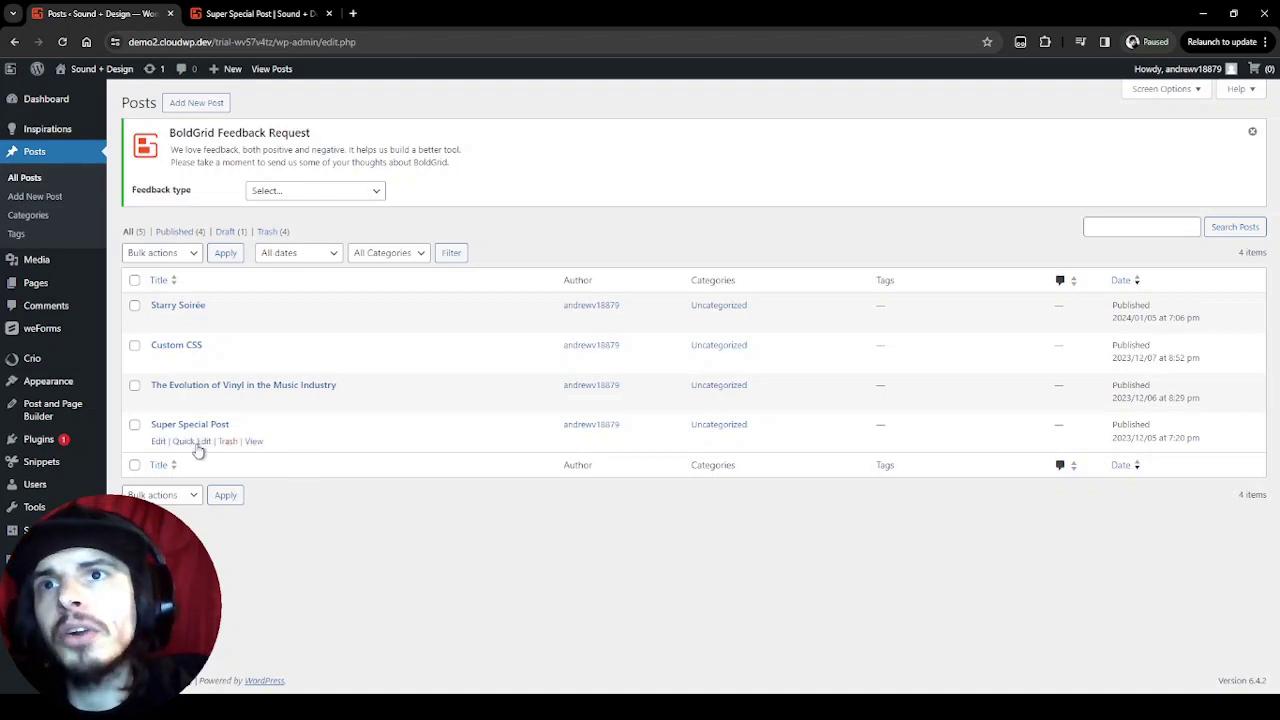
pyautogui.click(192, 442)
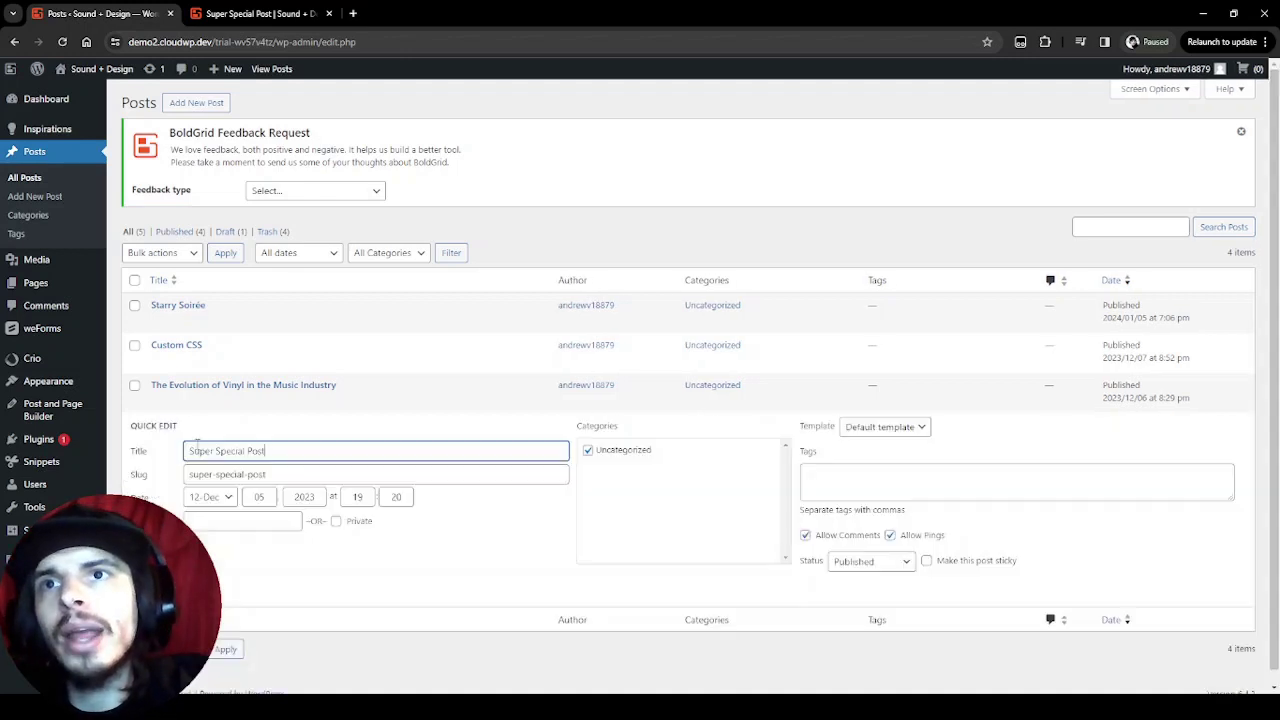
pyautogui.click(243, 524)
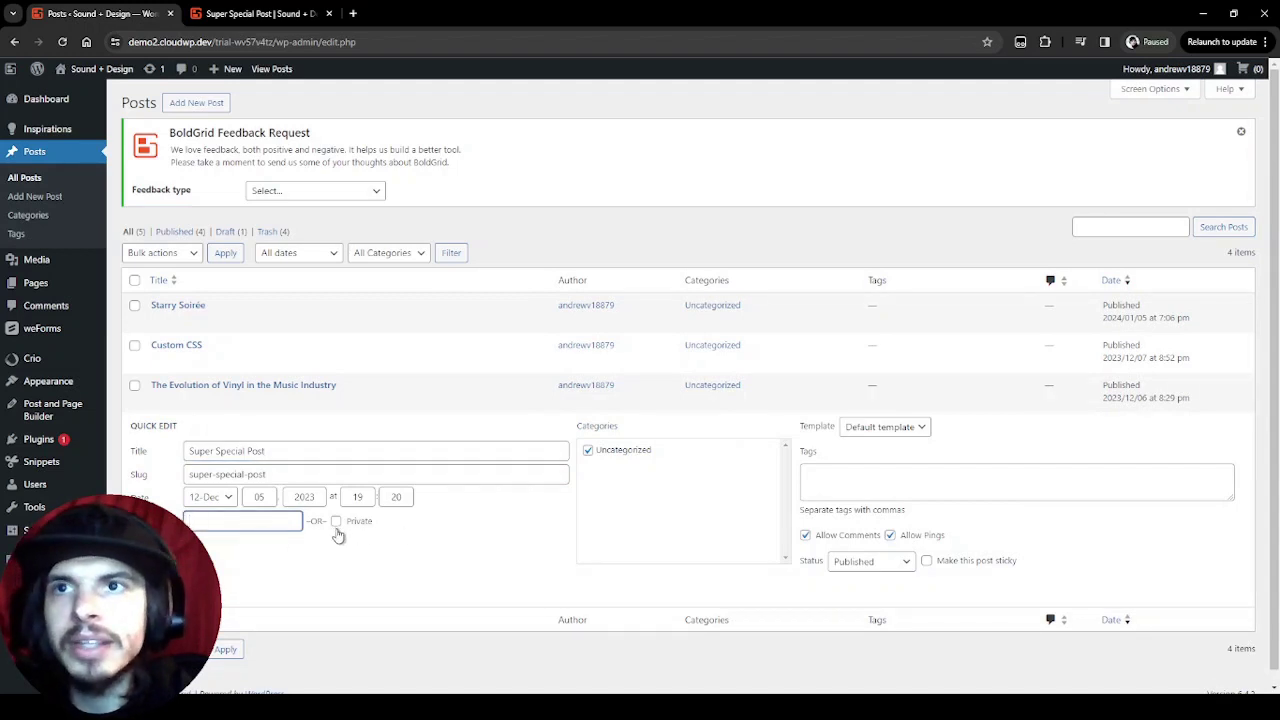
pyautogui.click(222, 603)
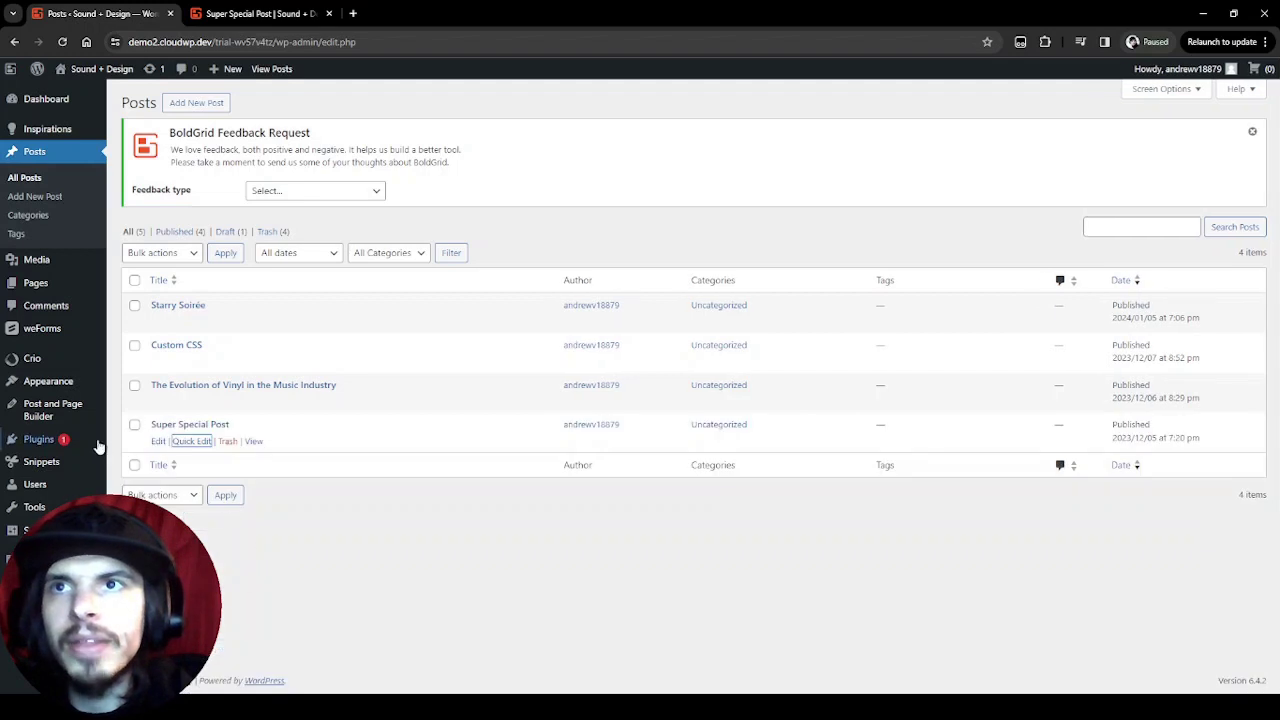
# Step: Edit Super Special Post to make its visibility password protected with the post password, and update the post
pyautogui.click(158, 442)
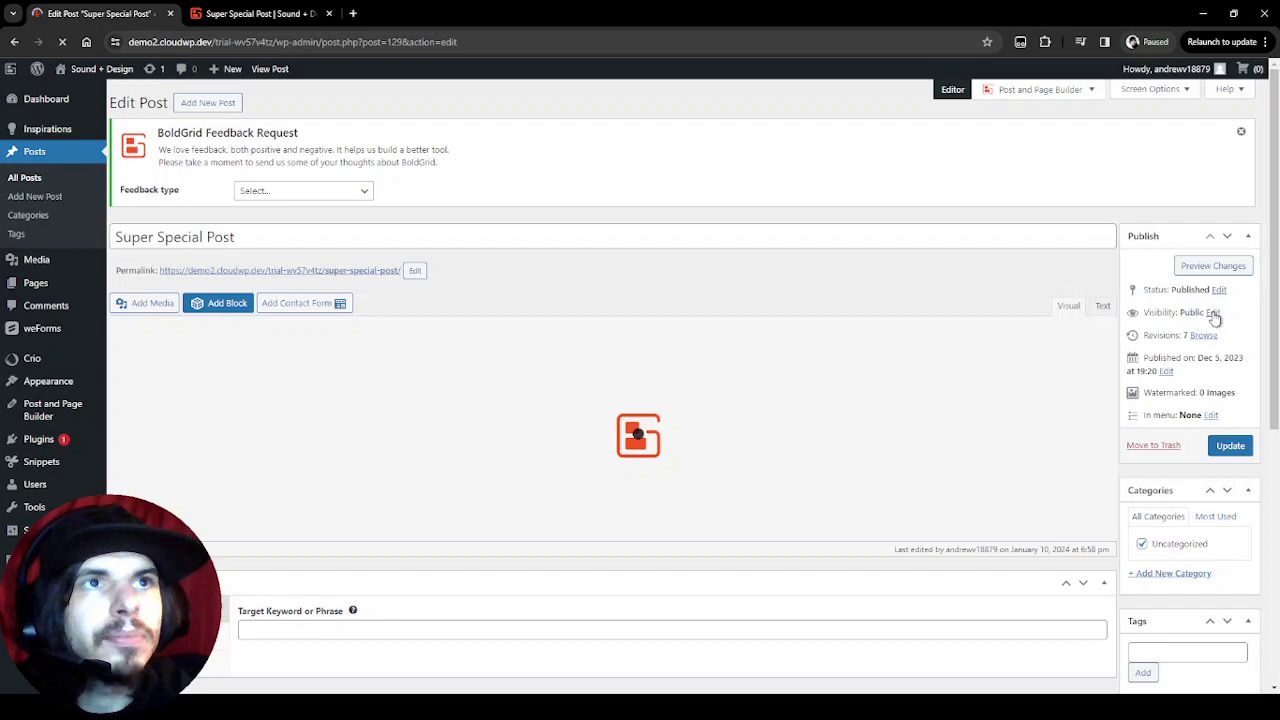
pyautogui.click(1212, 313)
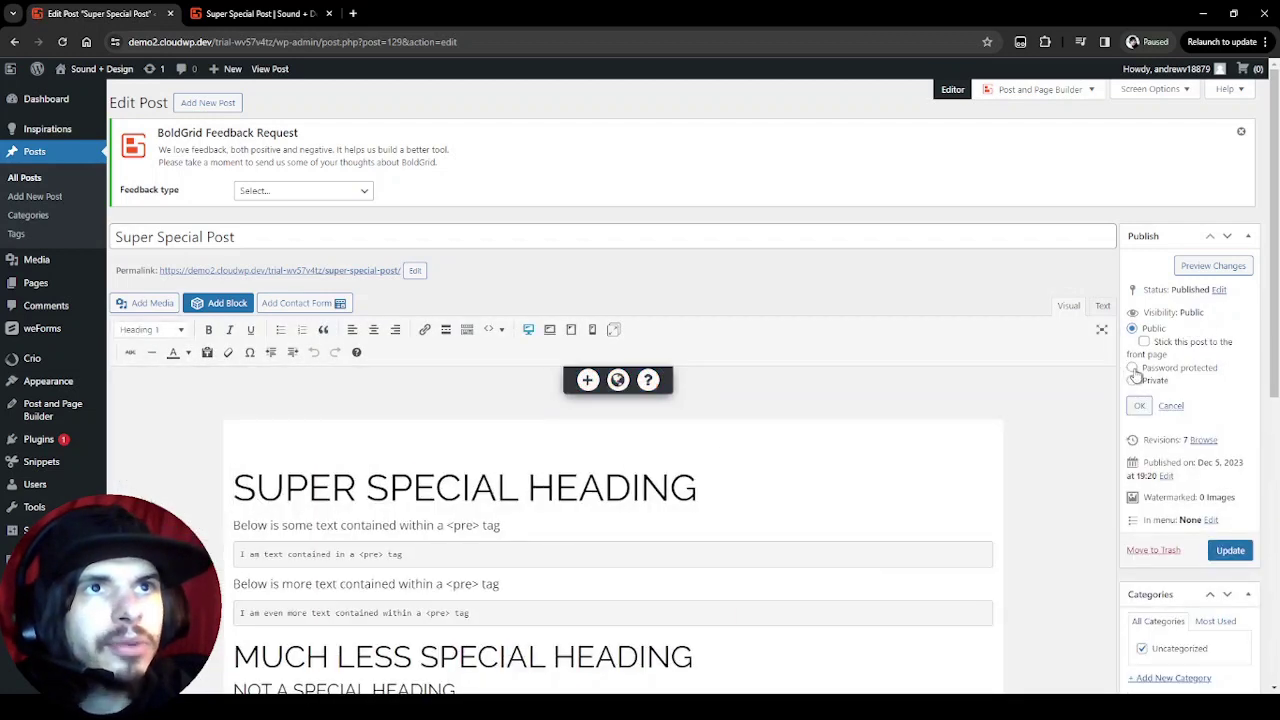
pyautogui.click(1133, 368)
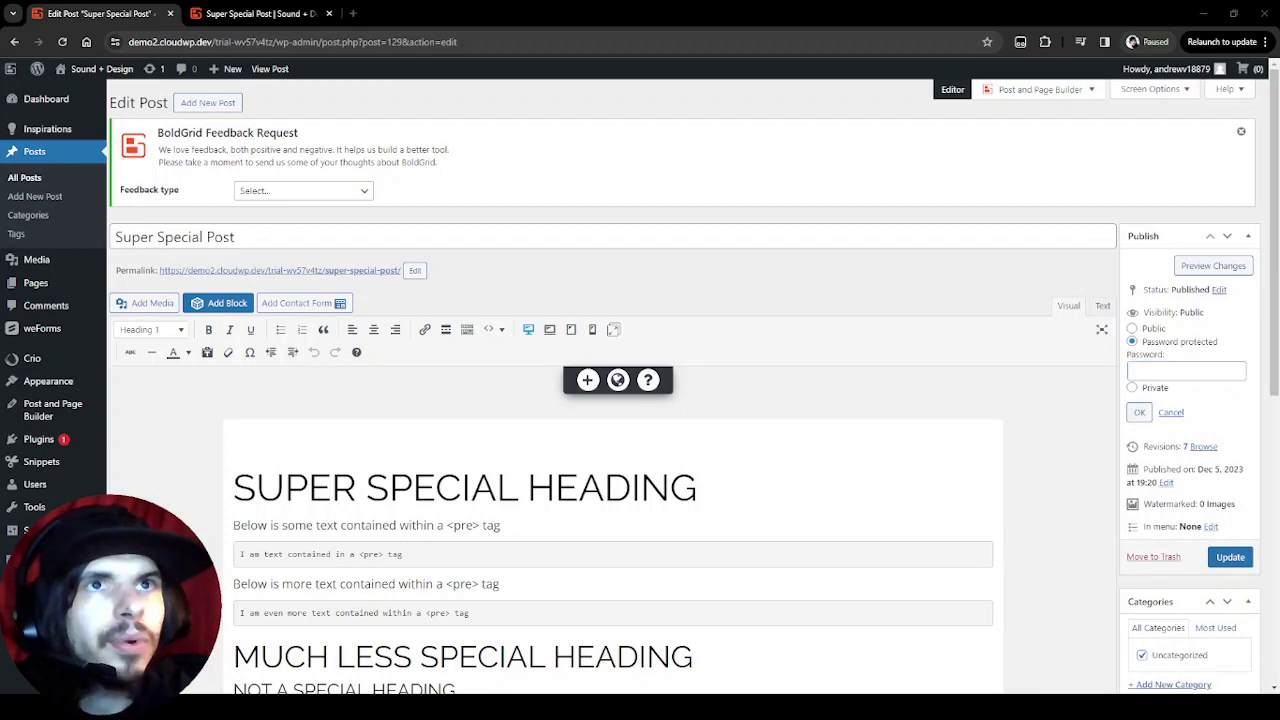
pyautogui.click(1186, 371)
pyautogui.hotkey('ctrl', 'v')
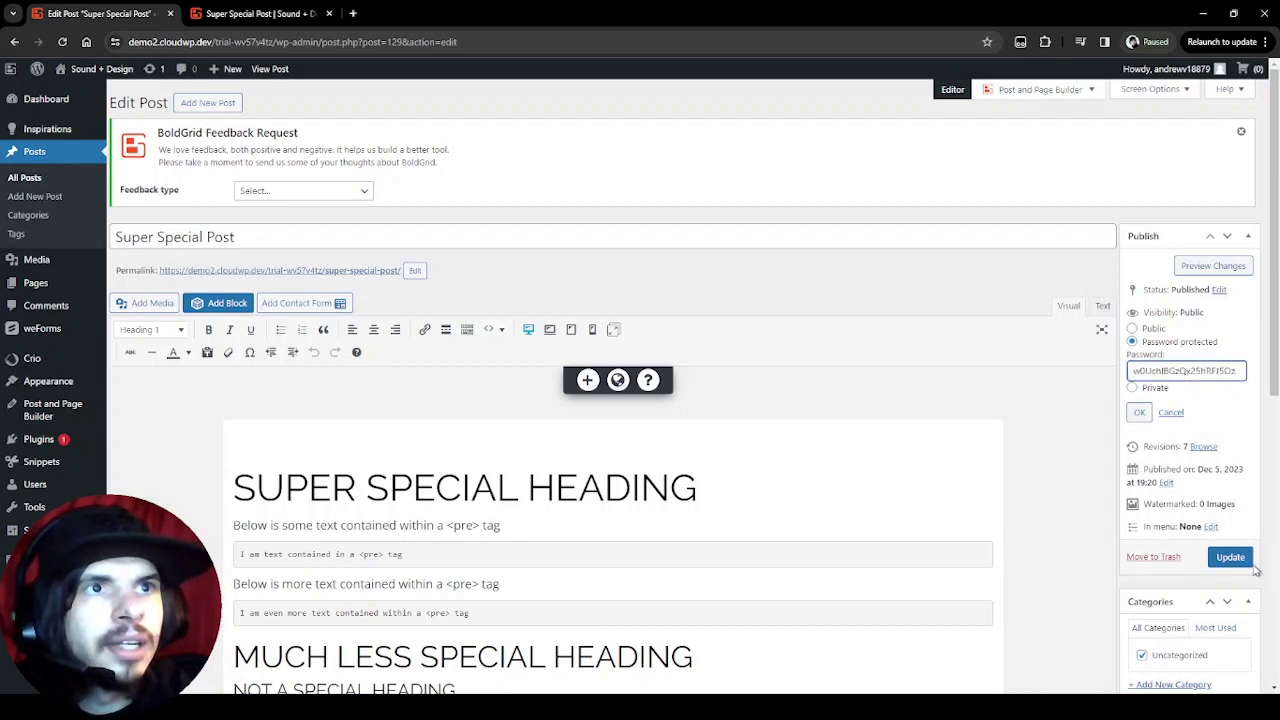
pyautogui.click(1236, 567)
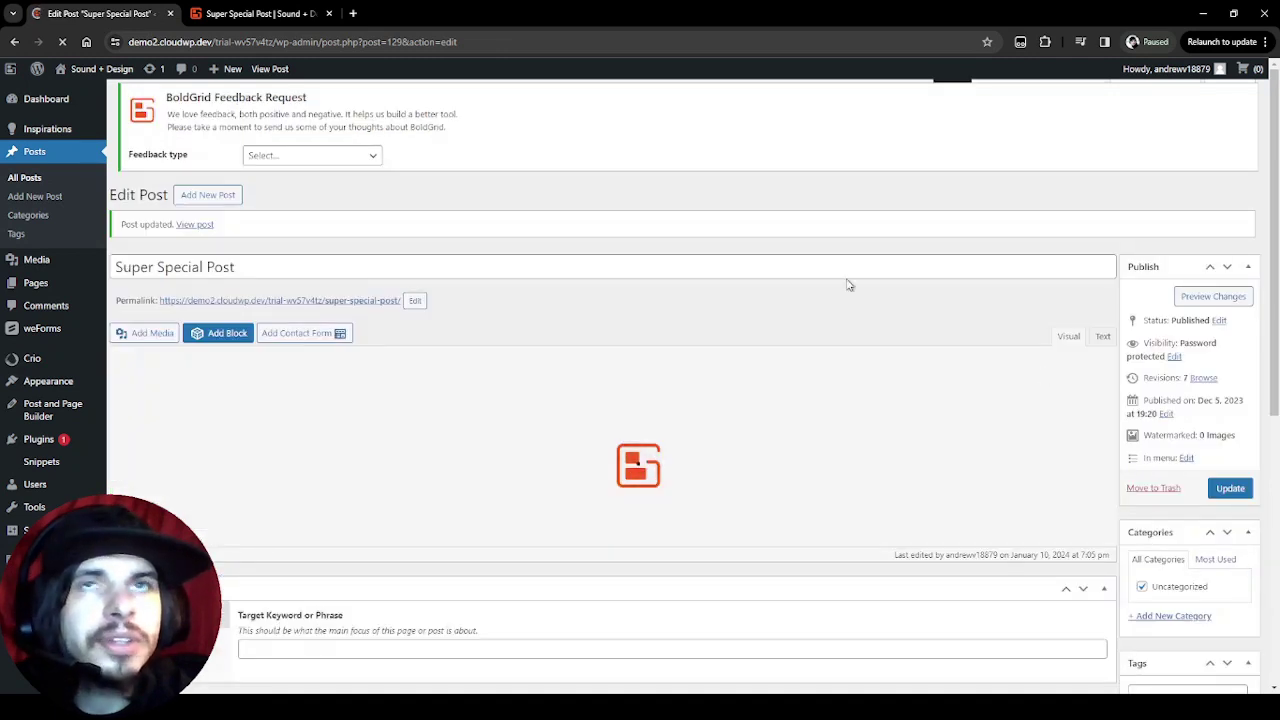
# Step: Reload the live Super Special Post page to check how the protected post appears to visitors
pyautogui.click(249, 16)
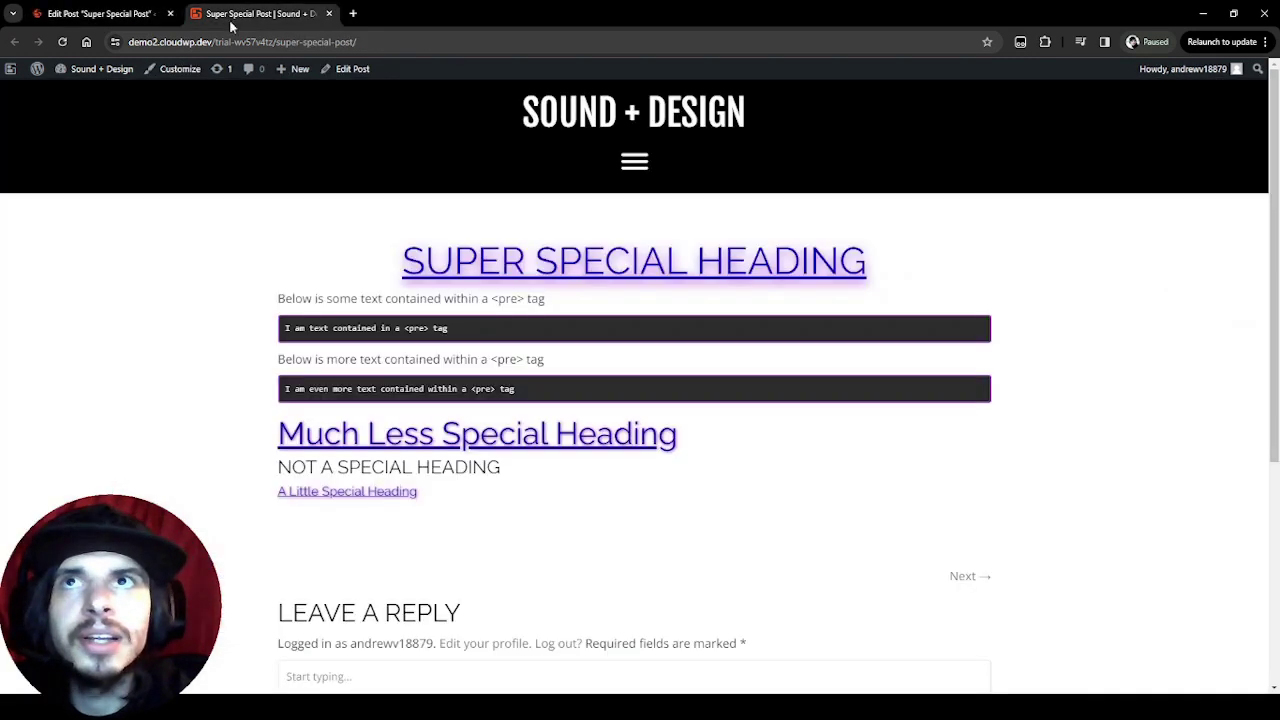
pyautogui.click(62, 42)
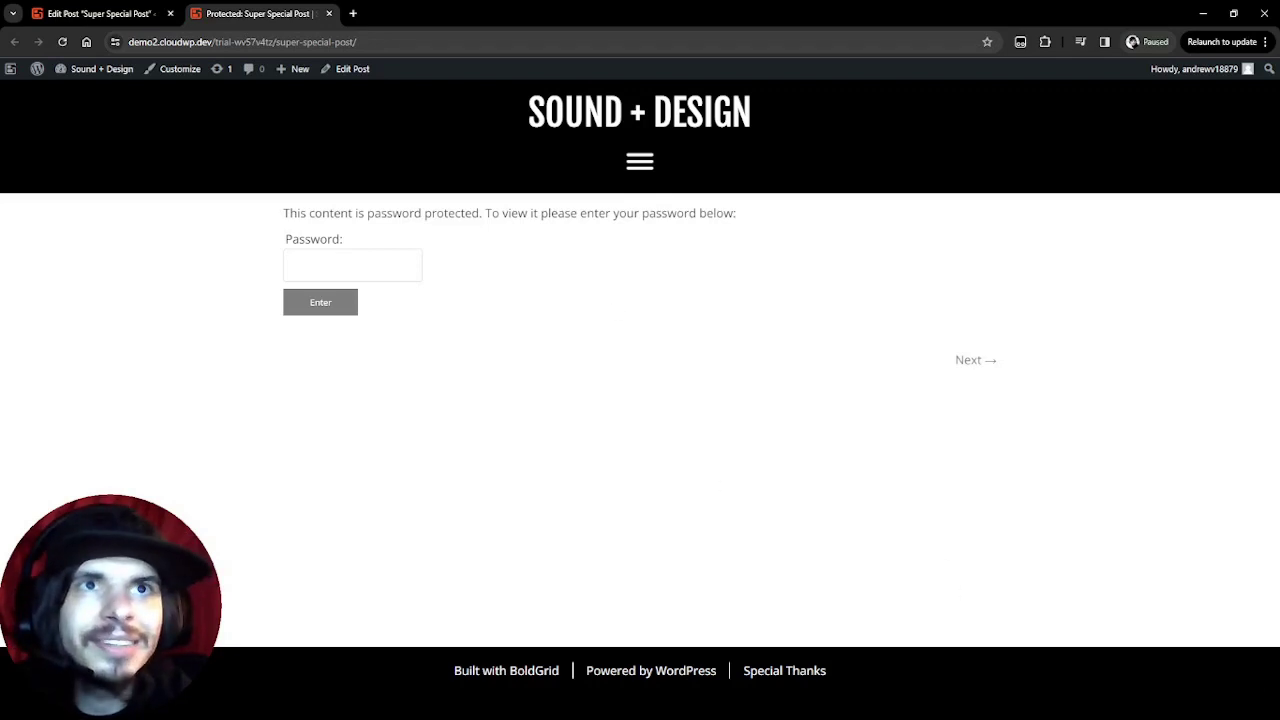
# Step: Create a PHP snippet titled "Custom Password Protected Screen" containing the copied my_custom_password_form function and its the_password_form filter
pyautogui.hotkey('ctrl', 'shift', 'Tab')
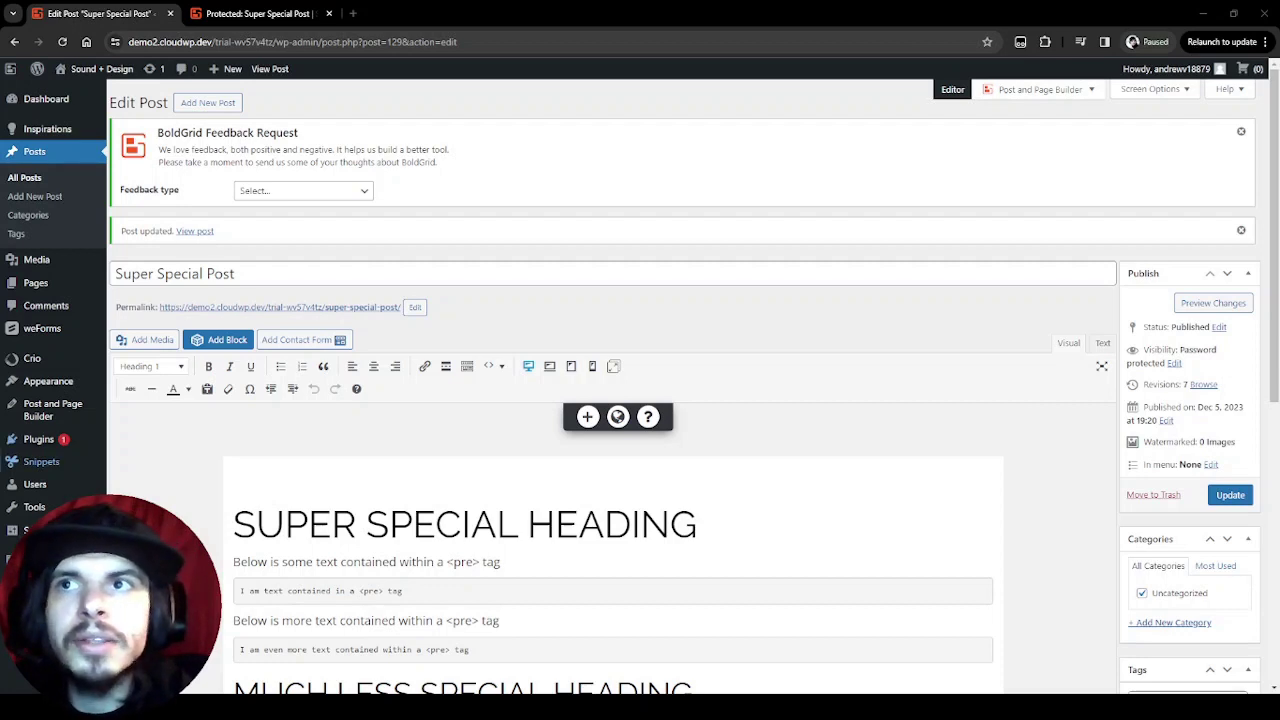
pyautogui.moveTo(41, 461)
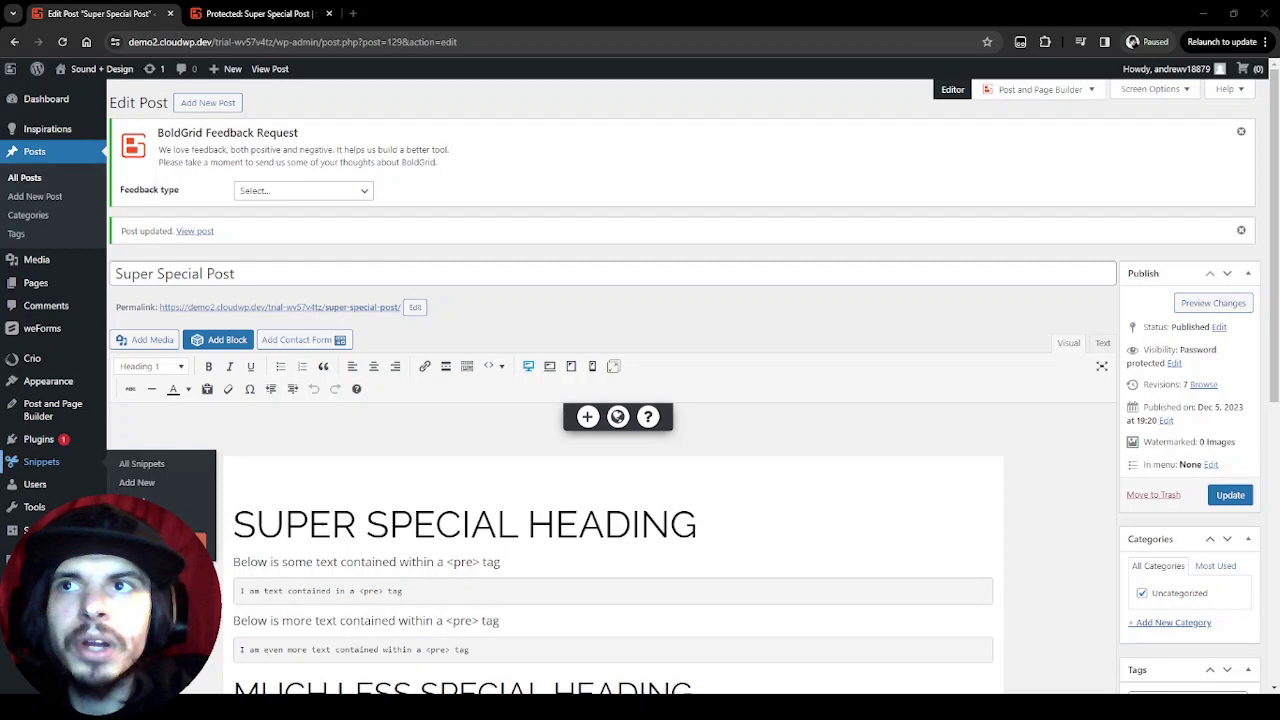
pyautogui.click(137, 482)
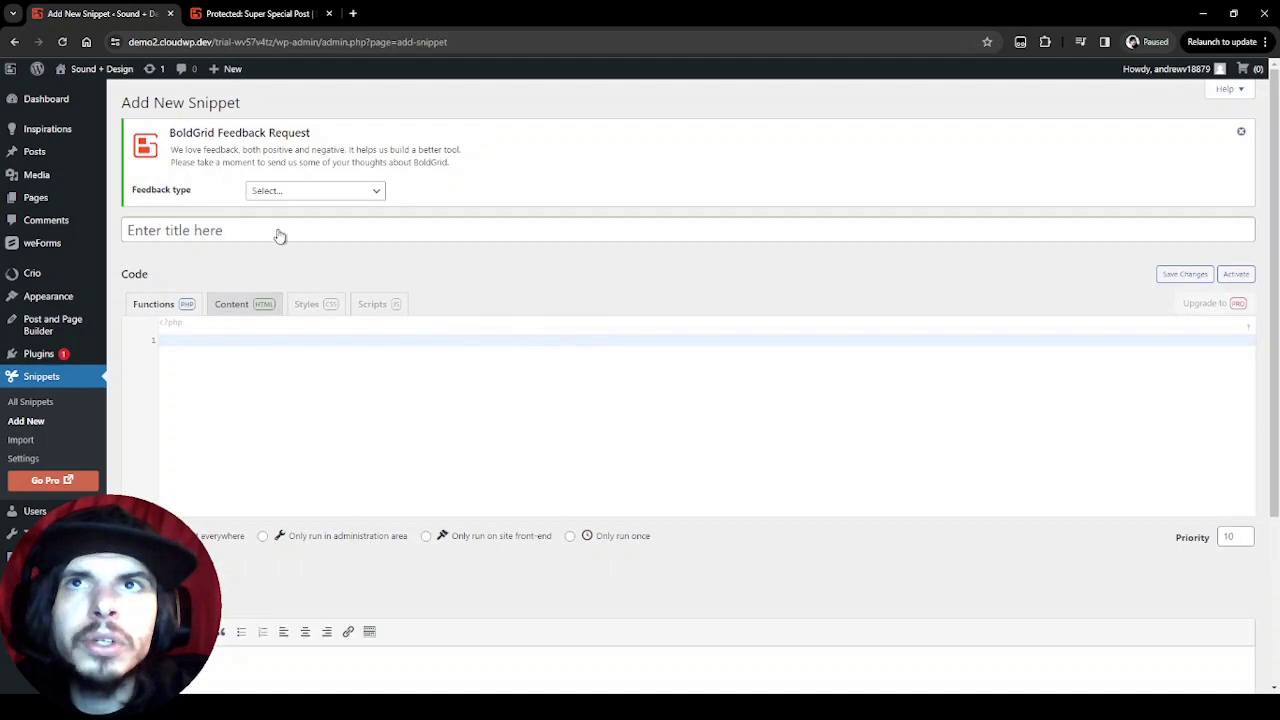
pyautogui.click(272, 236)
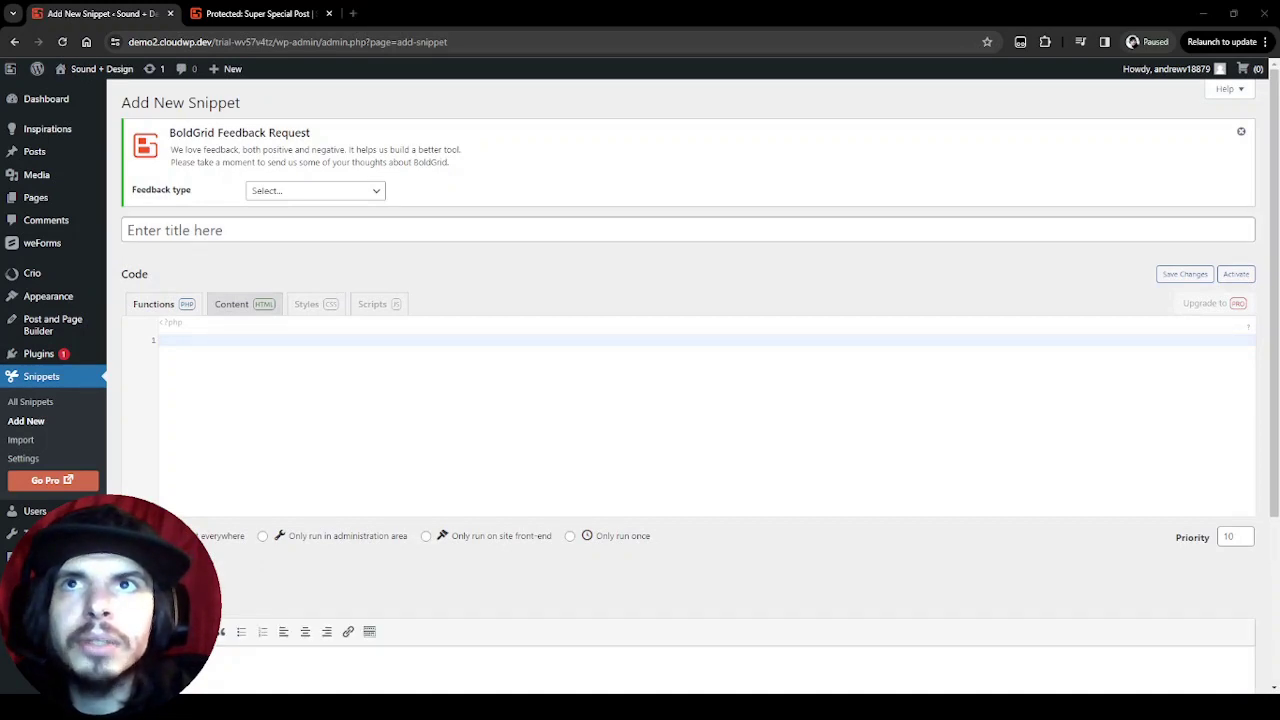
pyautogui.hotkey('ctrl', 'v')
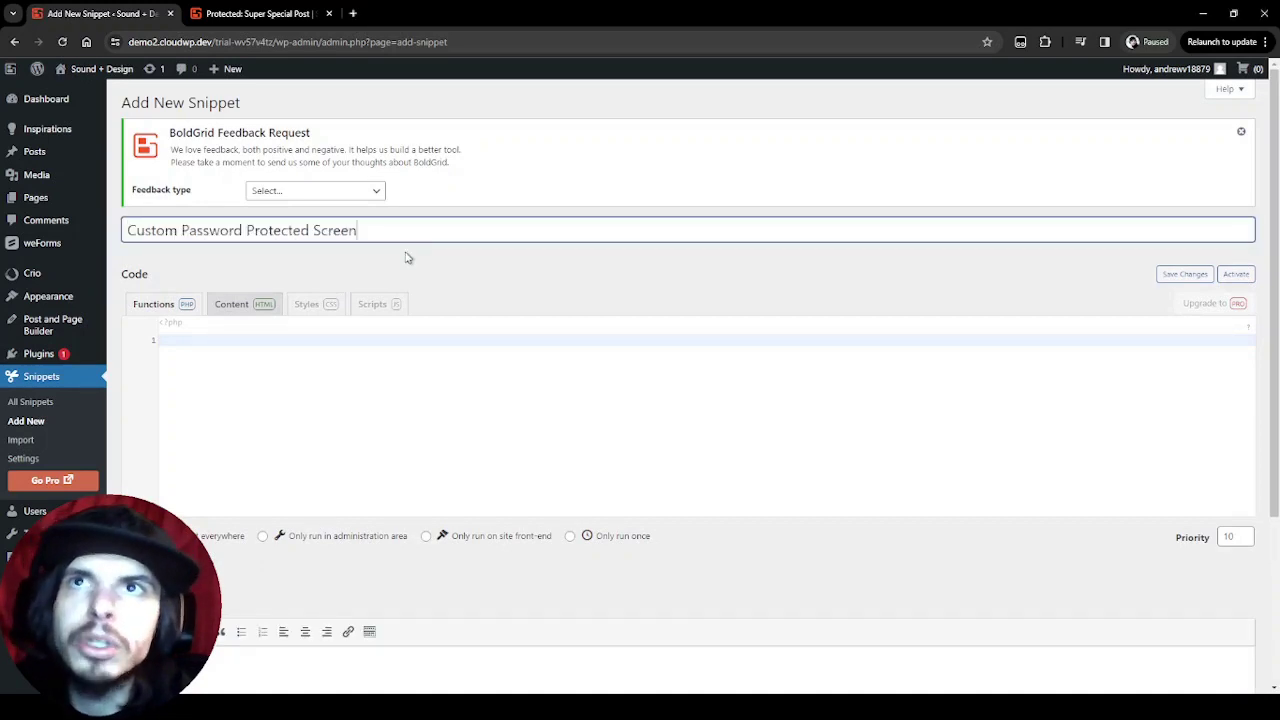
pyautogui.click(501, 373)
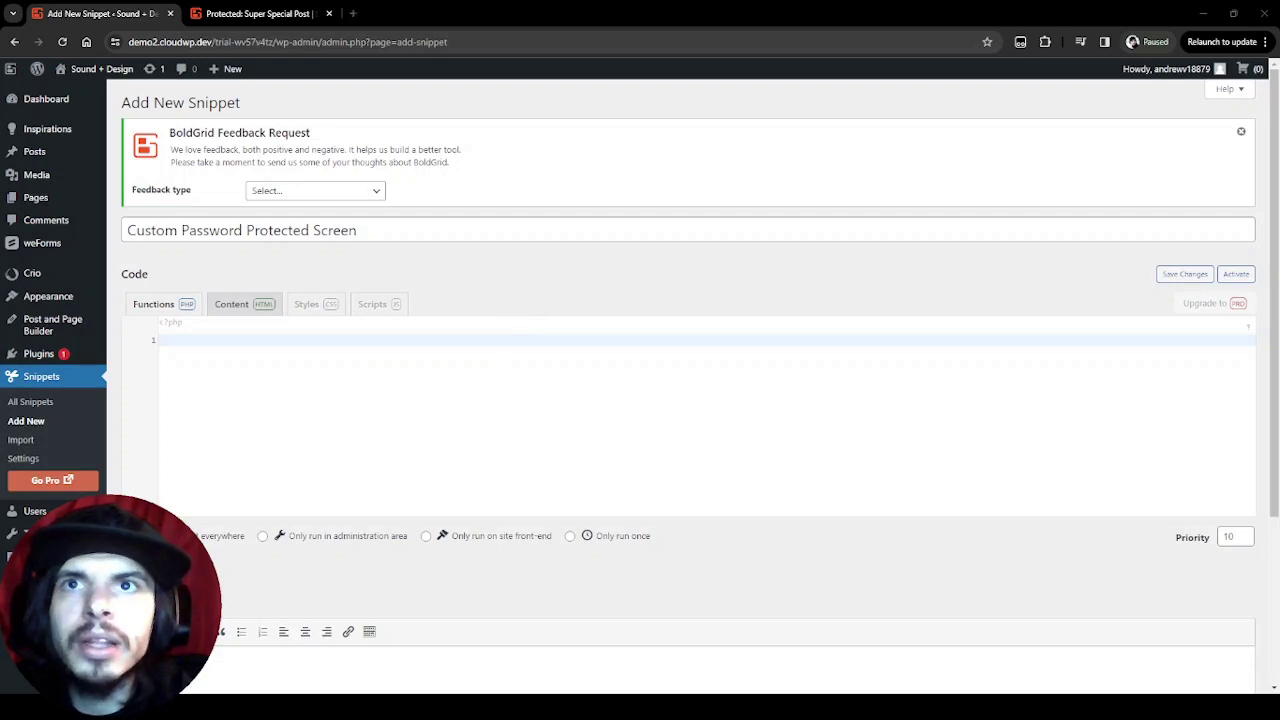
pyautogui.hotkey('ctrl', 'v')
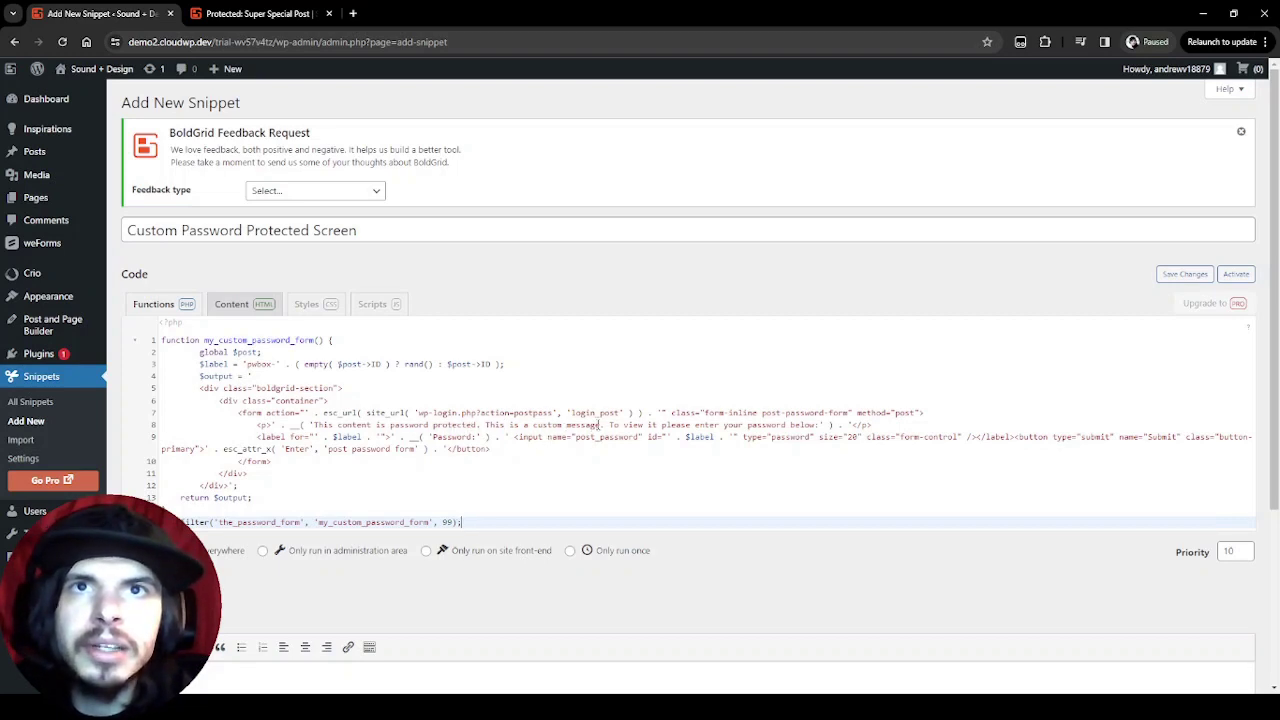
# Step: Add "from" and the author's first name after "This is a custom message" in the snippet, and save and activate it
pyautogui.click(600, 425)
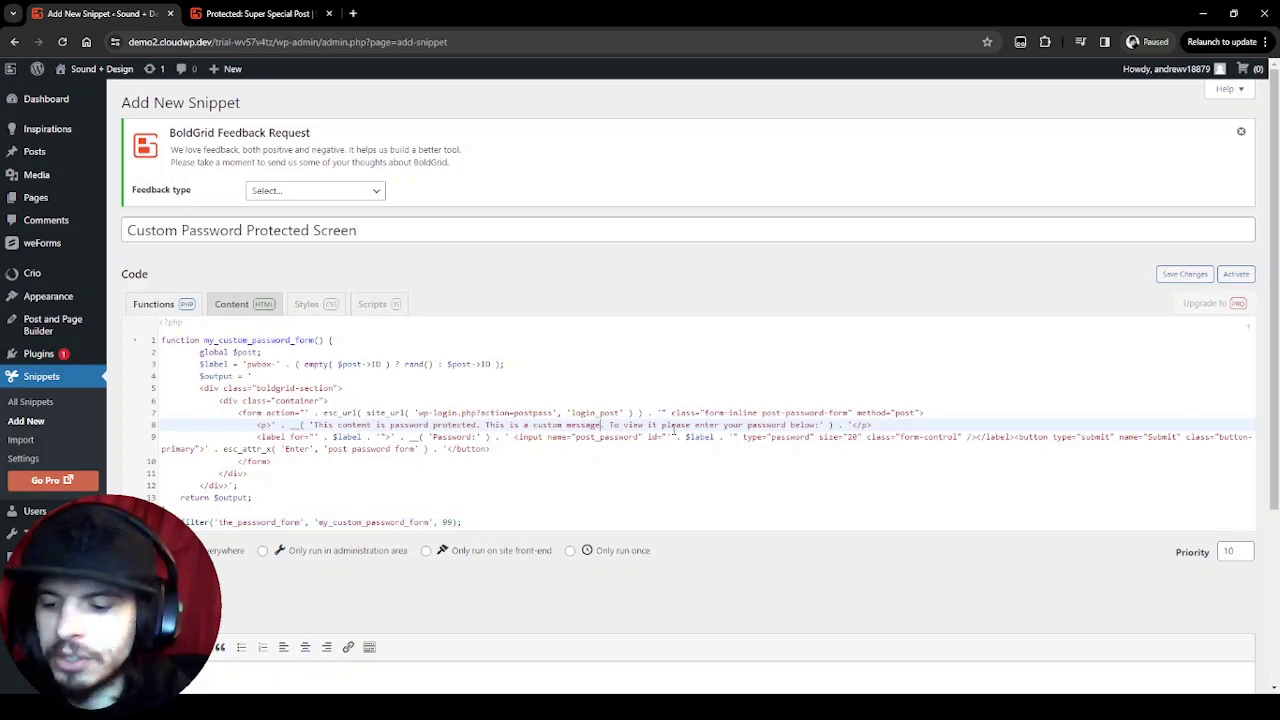
pyautogui.write('fr')
pyautogui.write('om Andy')
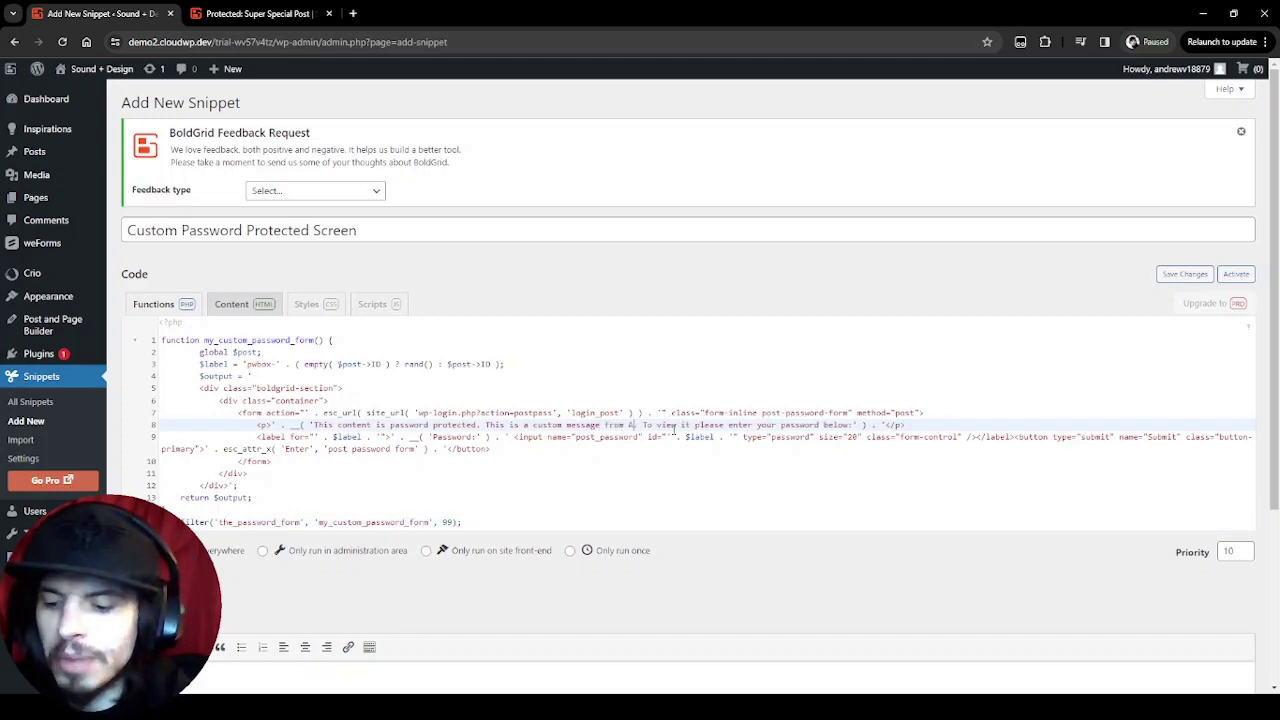
pyautogui.press('Down')
pyautogui.press('End')
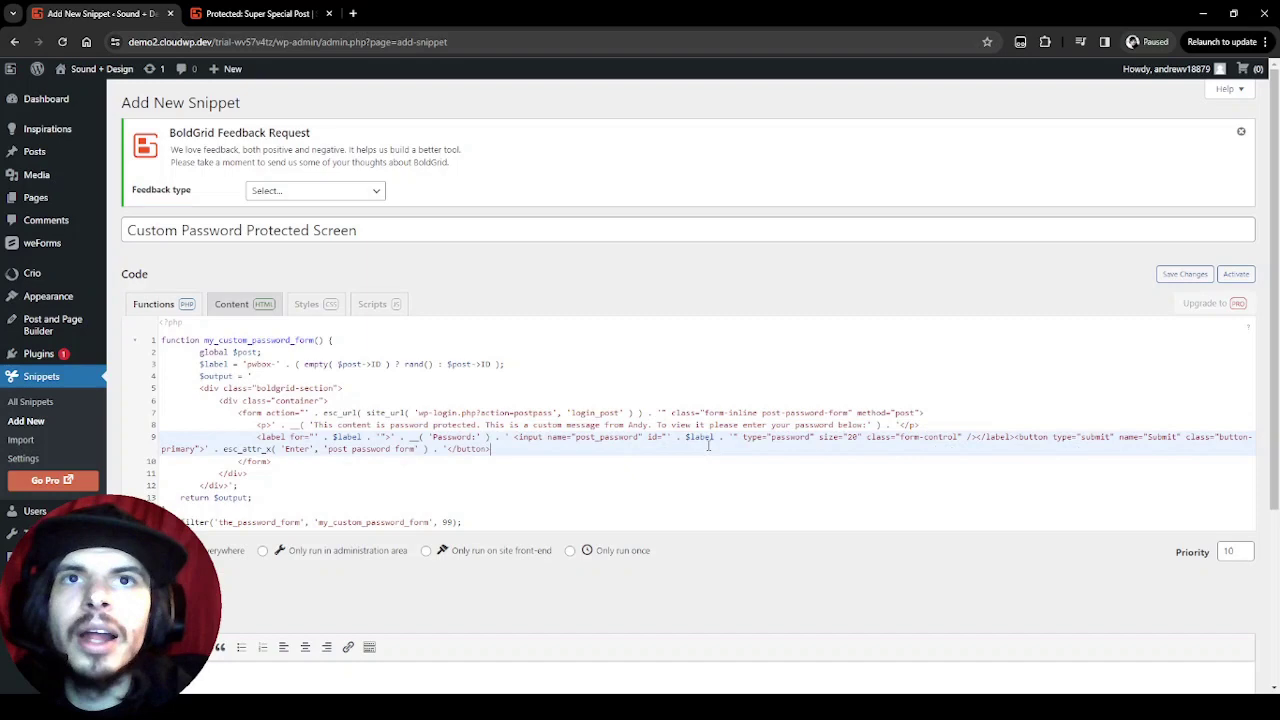
pyautogui.scroll(-5, 691, 456)
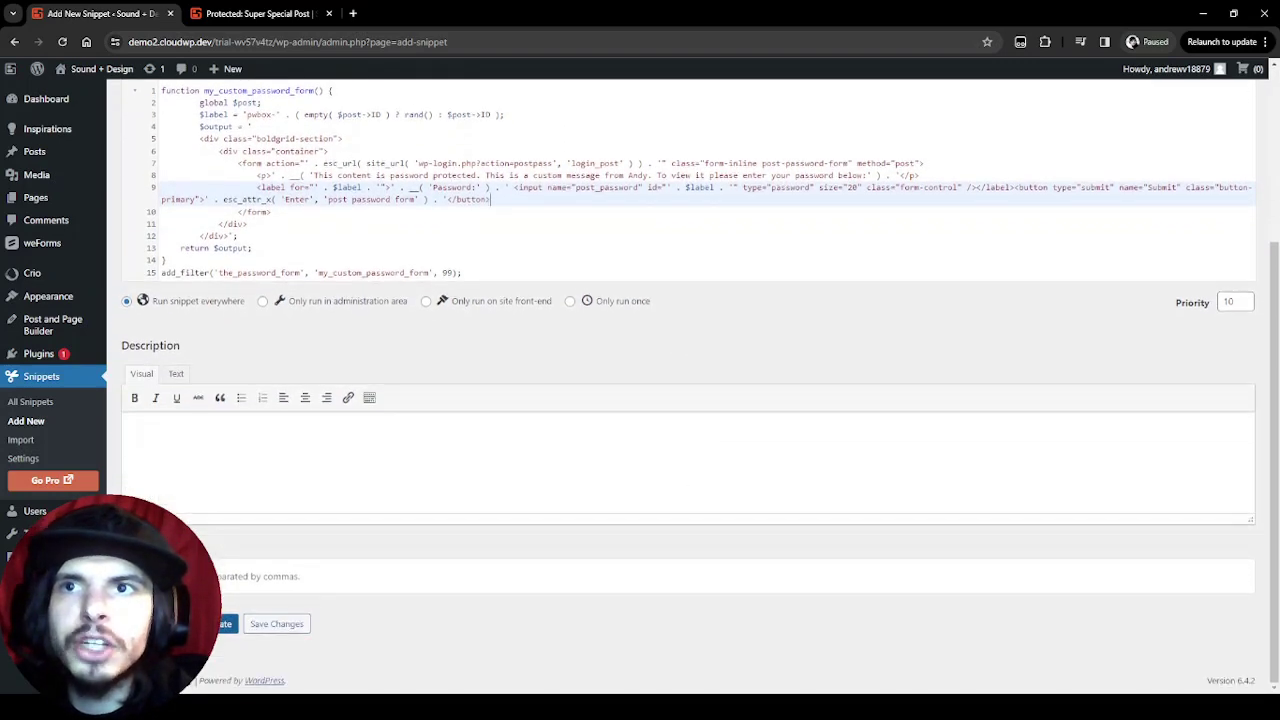
pyautogui.click(210, 623)
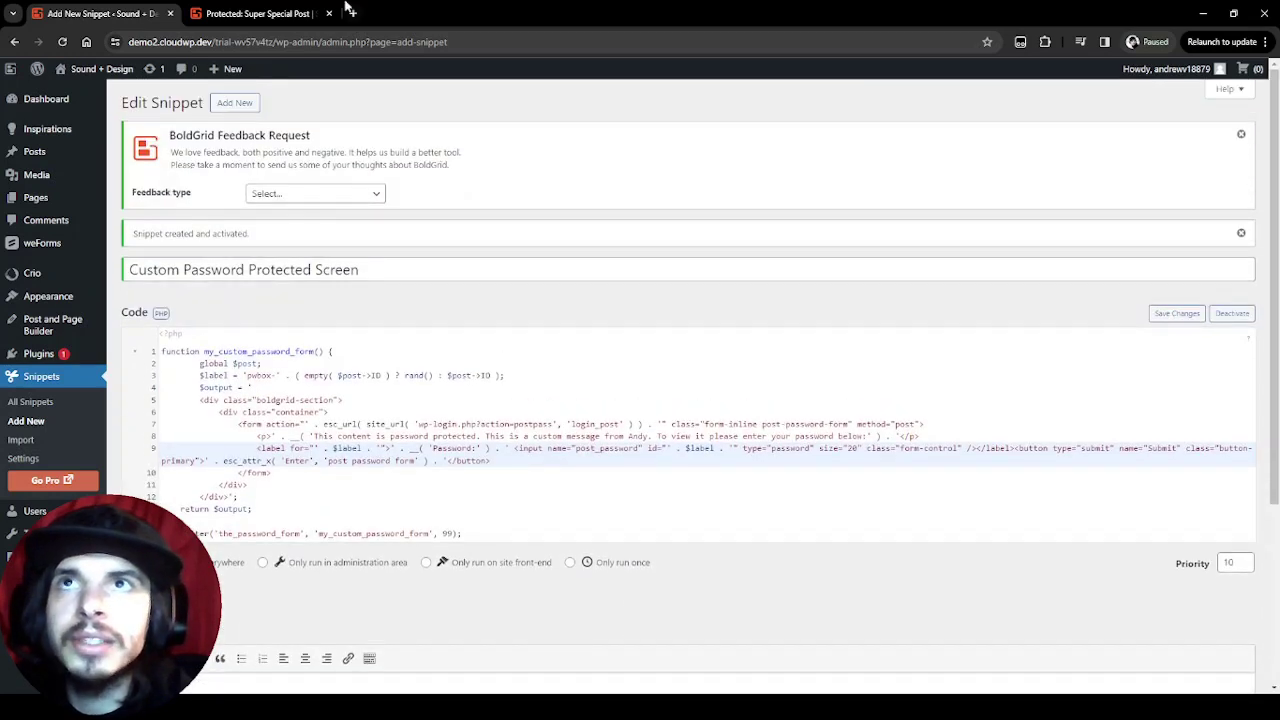
# Step: Reload the live Super Special Post page and check the message text above the password field
pyautogui.click(258, 19)
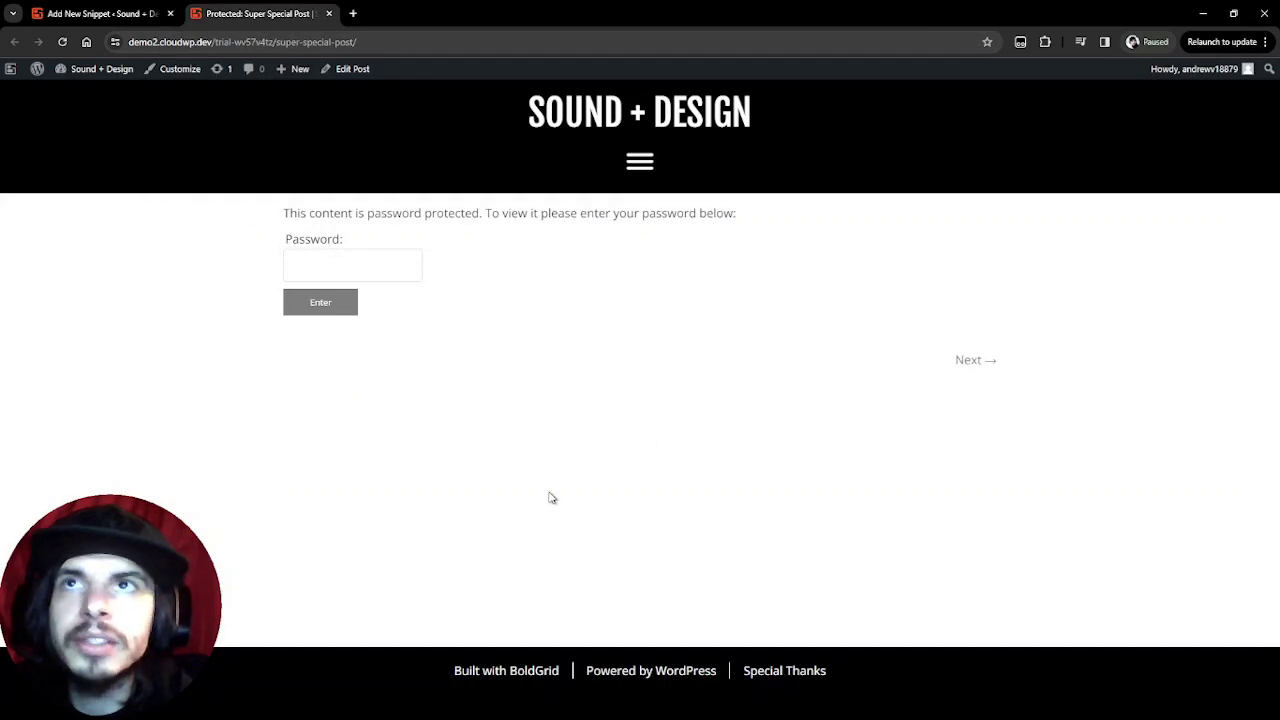
pyautogui.click(62, 43)
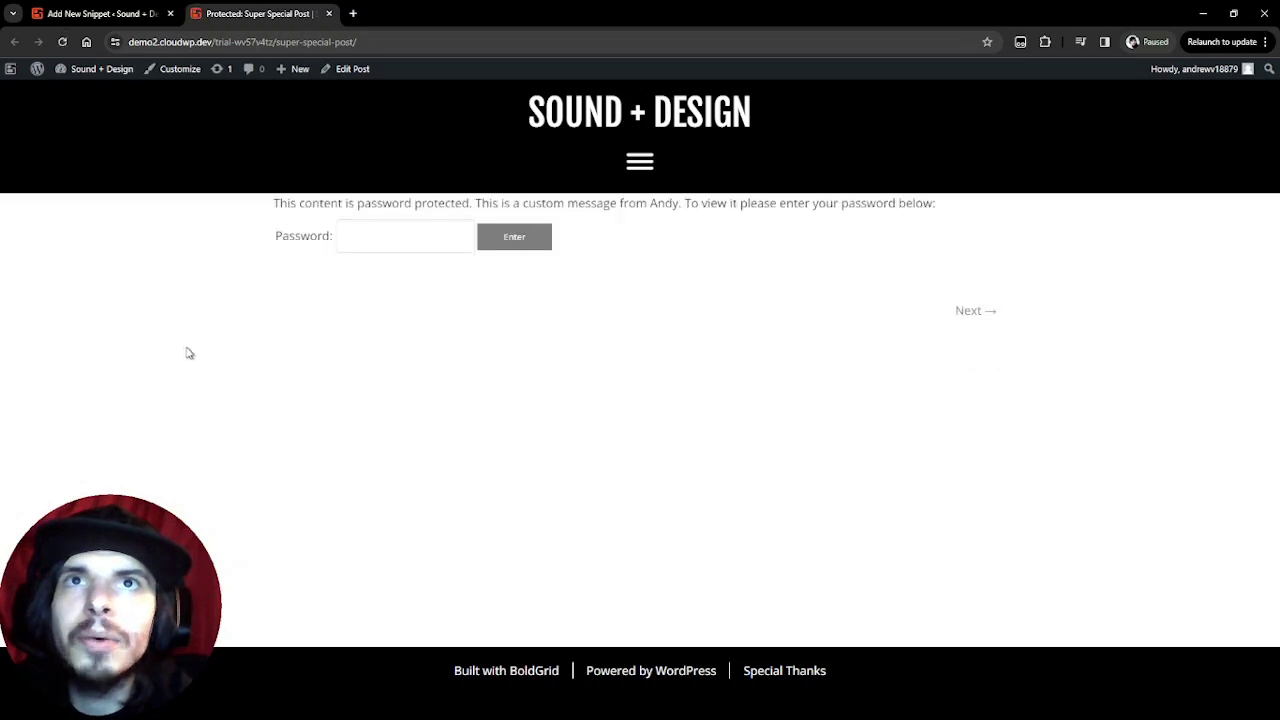
pyautogui.moveTo(287, 203); pyautogui.dragTo(582, 203)
pyautogui.click(680, 203)
pyautogui.click(637, 230)
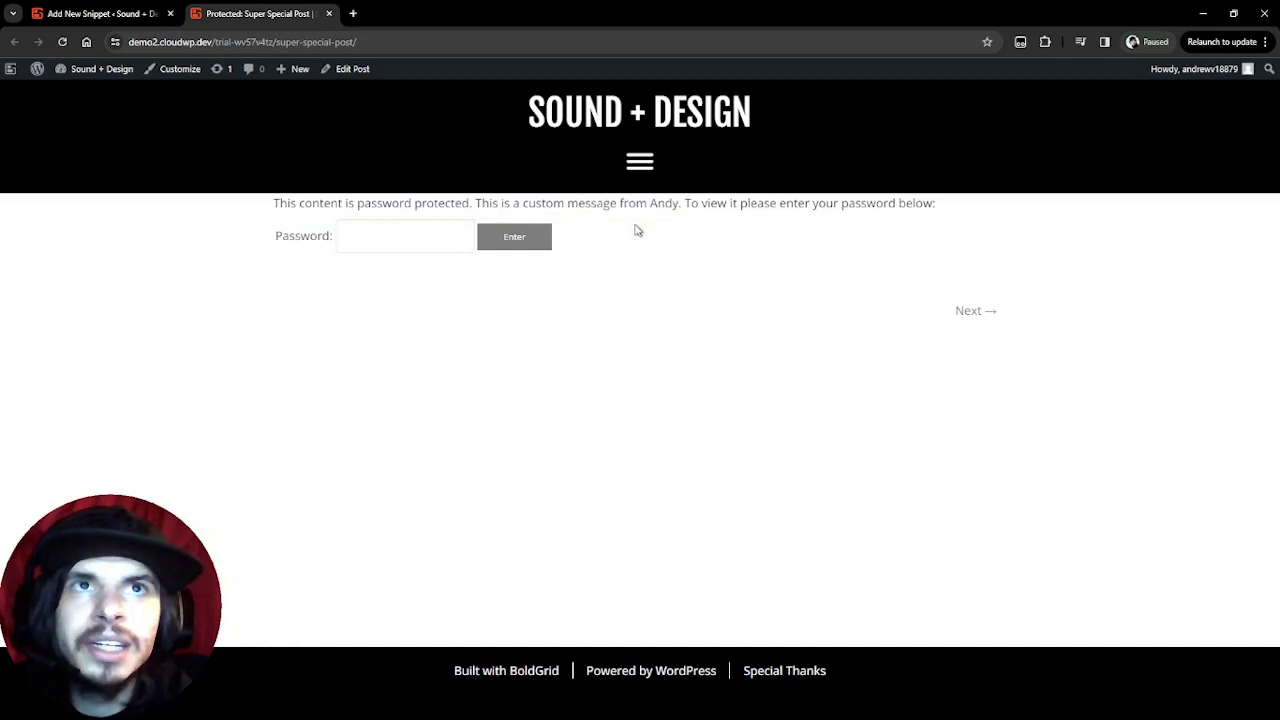
# Step: Enter the post password in the protected post's form and submit it to unlock the content
pyautogui.click(412, 246)
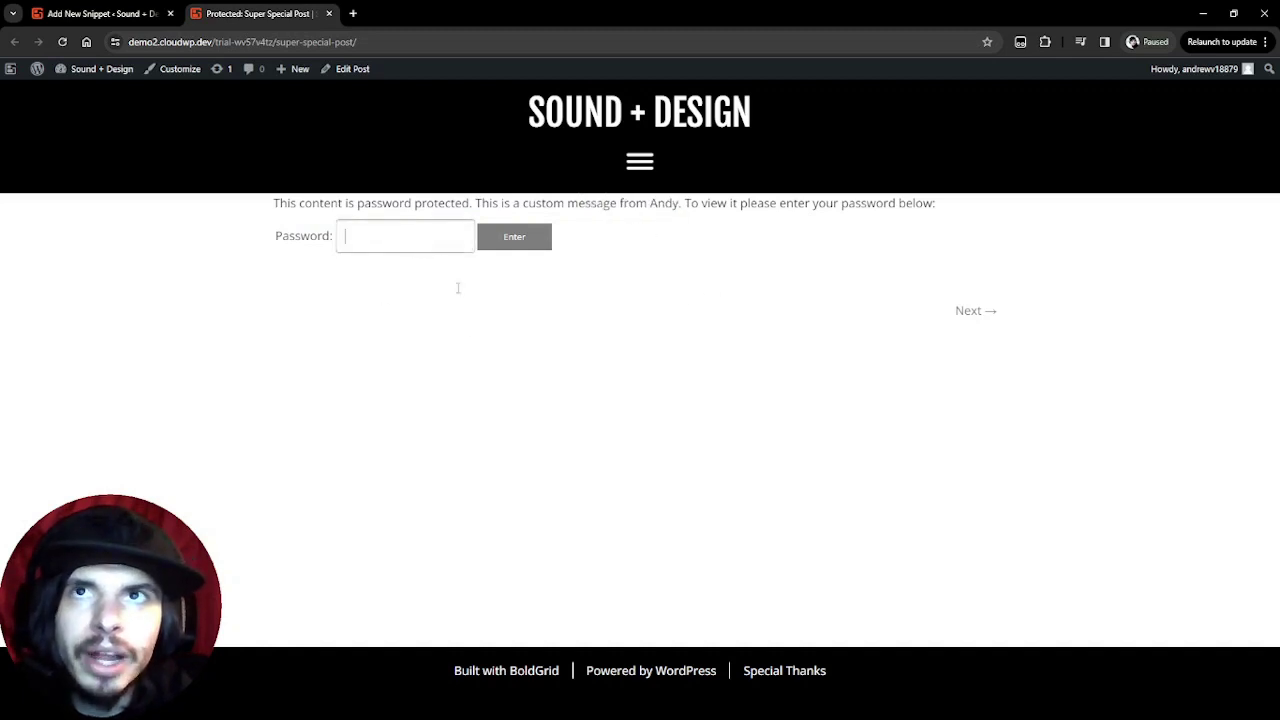
pyautogui.hotkey('alt', 'Tab')
pyautogui.hotkey('alt', 'Tab')
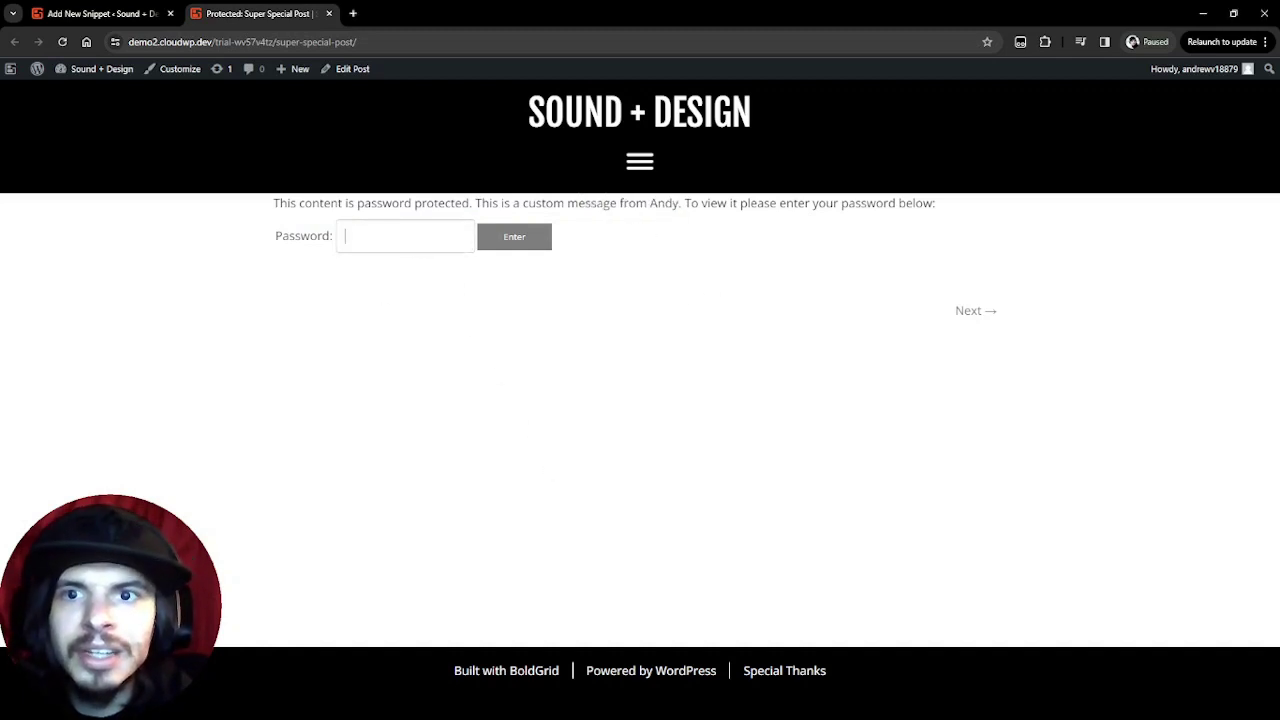
pyautogui.hotkey('ctrl', 'v')
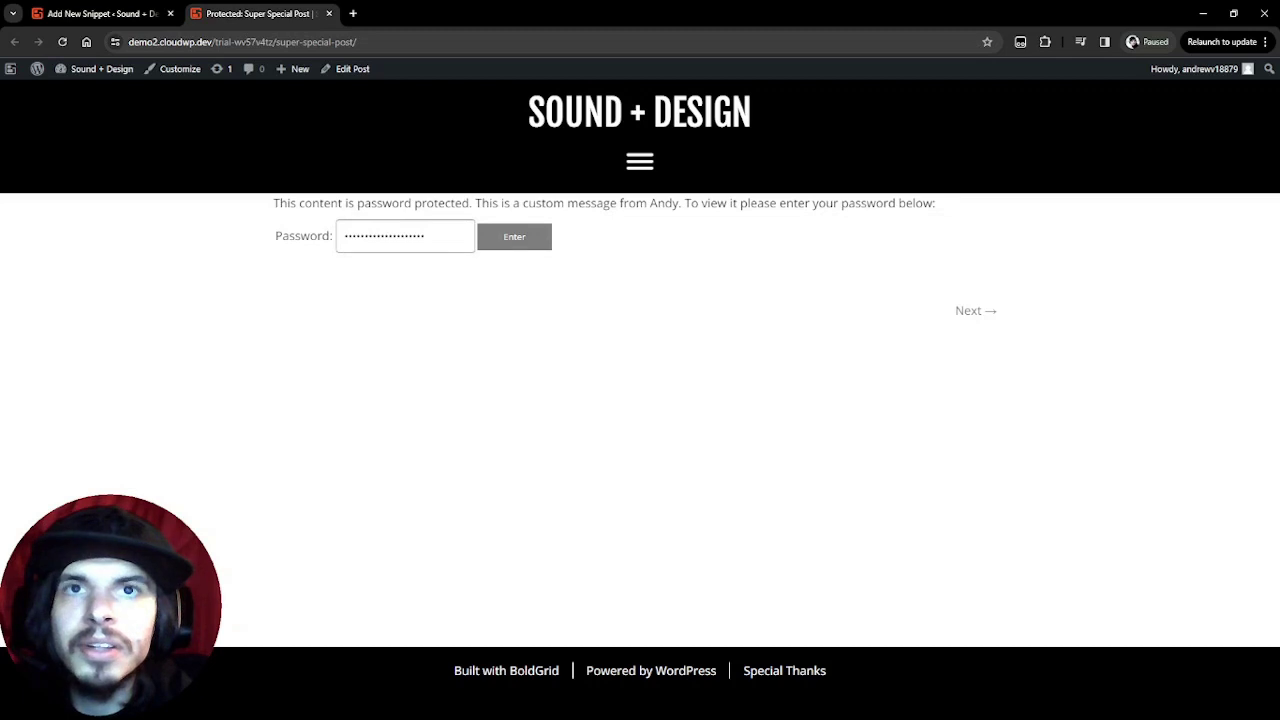
pyautogui.click(529, 246)
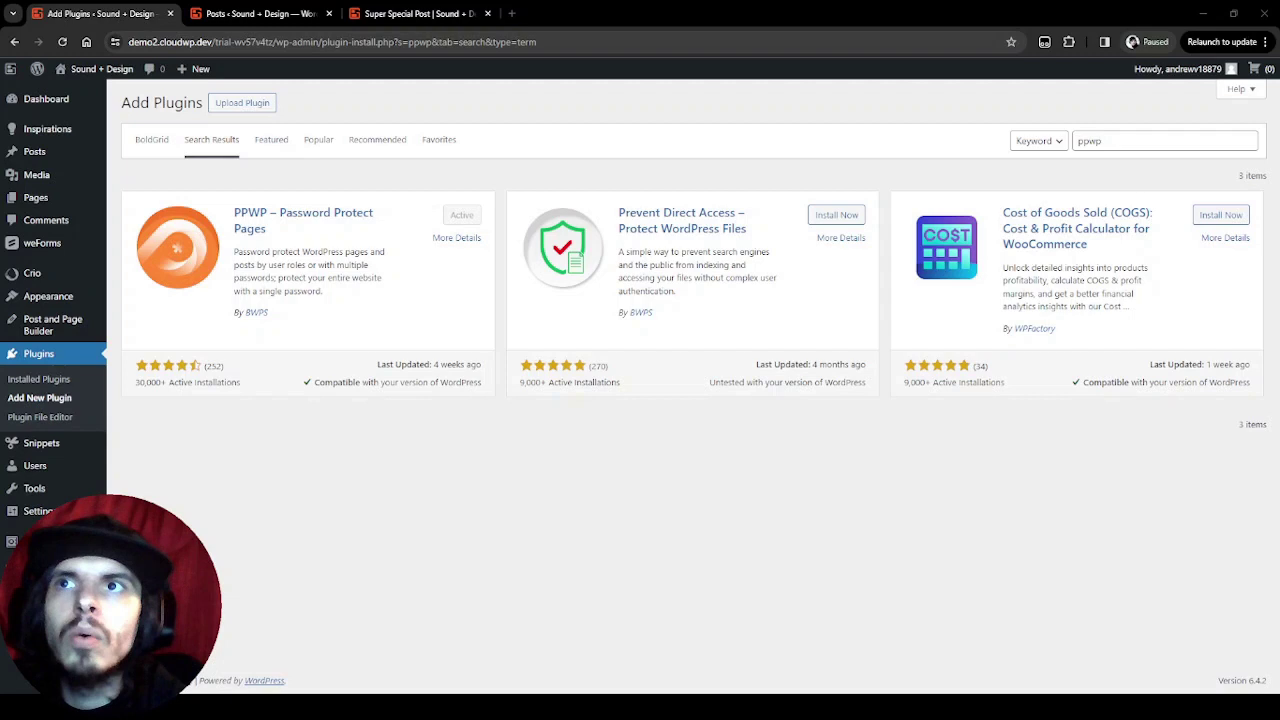
# Step: Open the Password Form settings of the PPWP Single Password Form in the theme customizer
pyautogui.moveTo(48, 296)
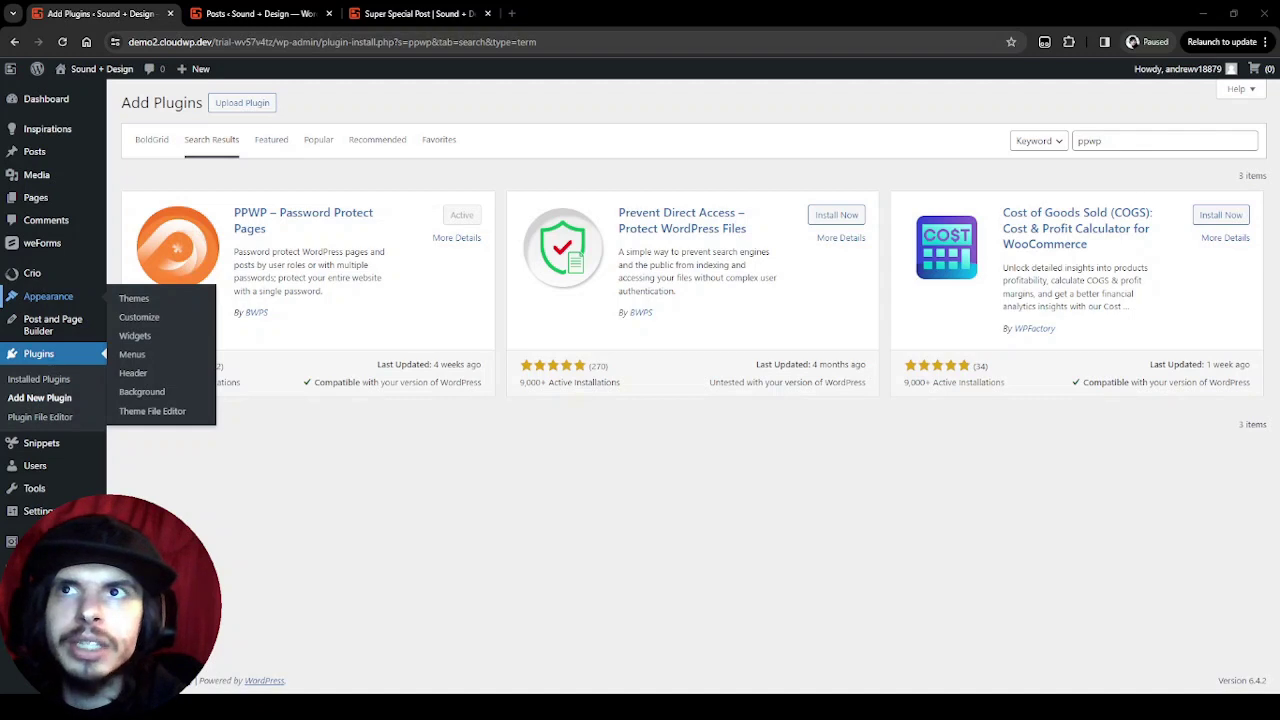
pyautogui.click(150, 317)
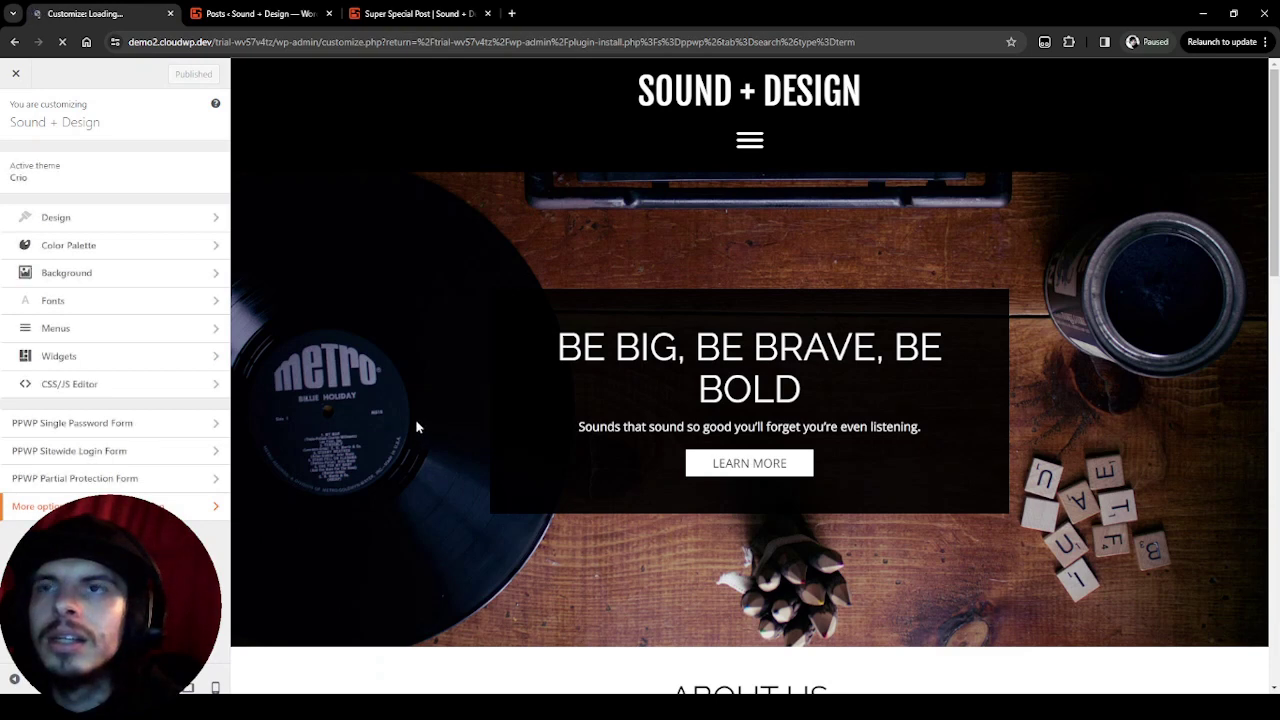
pyautogui.click(157, 430)
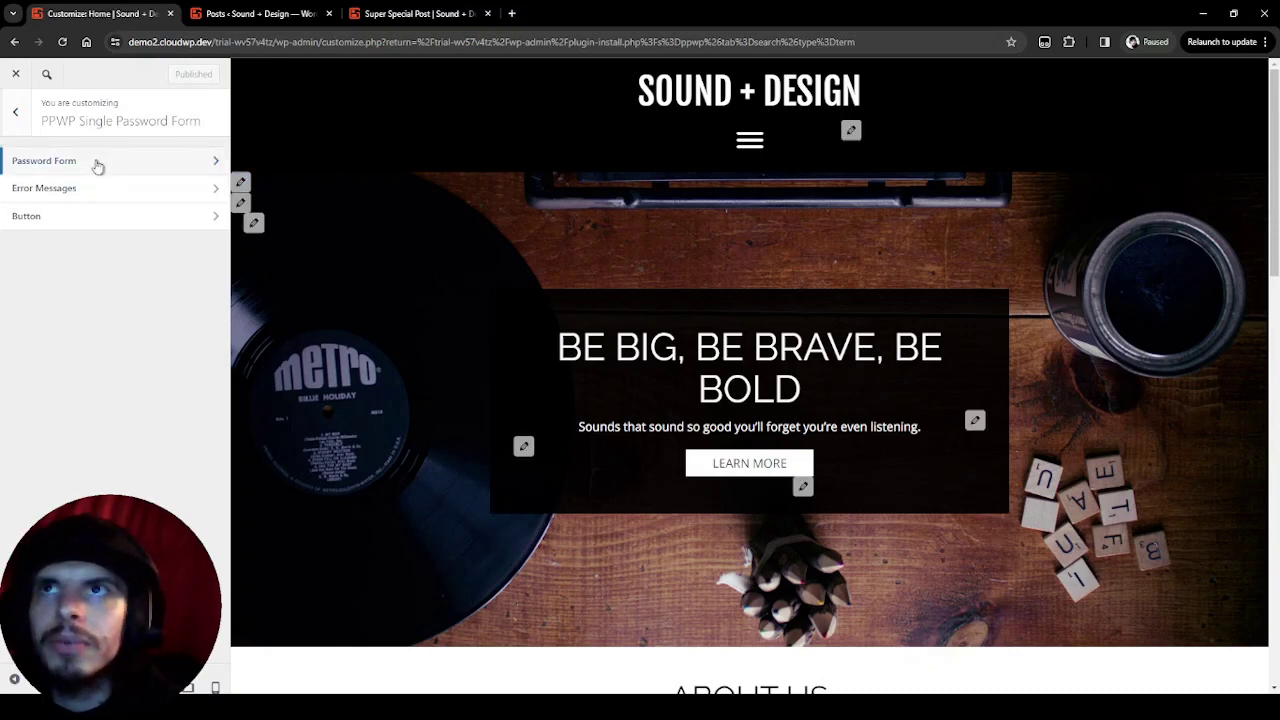
pyautogui.click(97, 165)
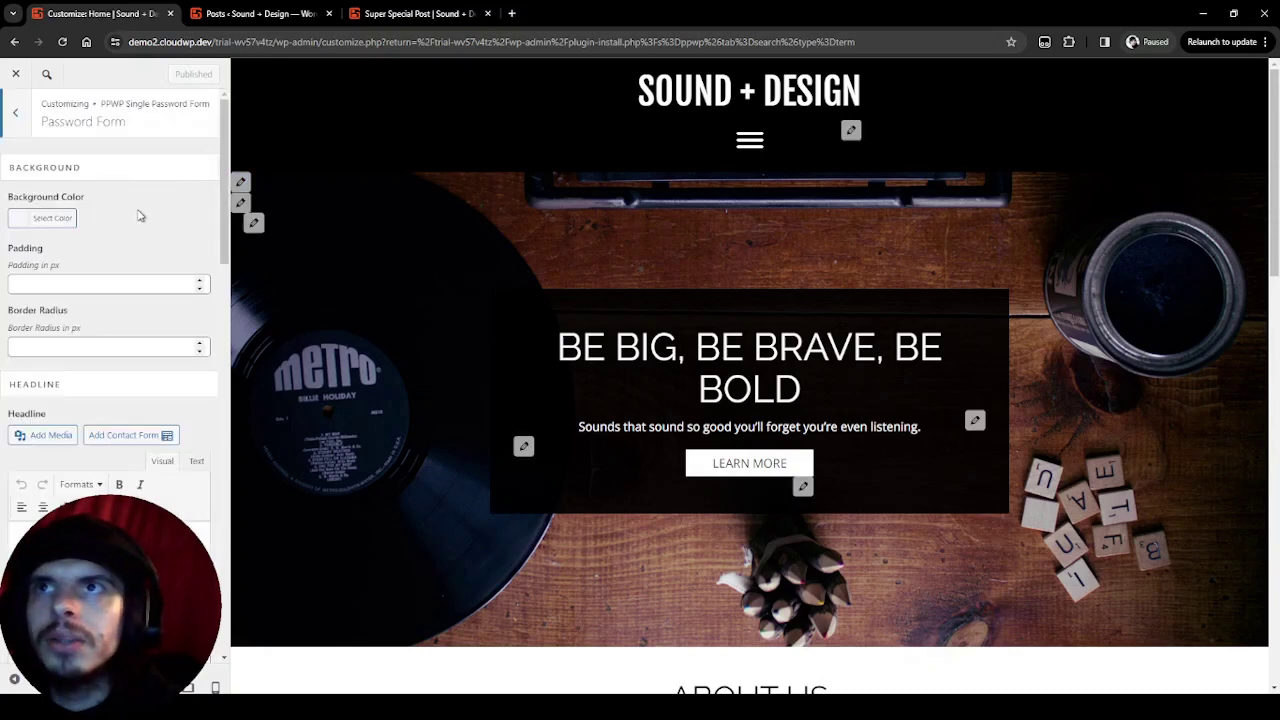
# Step: Look through the Password Form settings for the background, headline, descriptions above and below the form, and password field
pyautogui.scroll(-1, 135, 227)
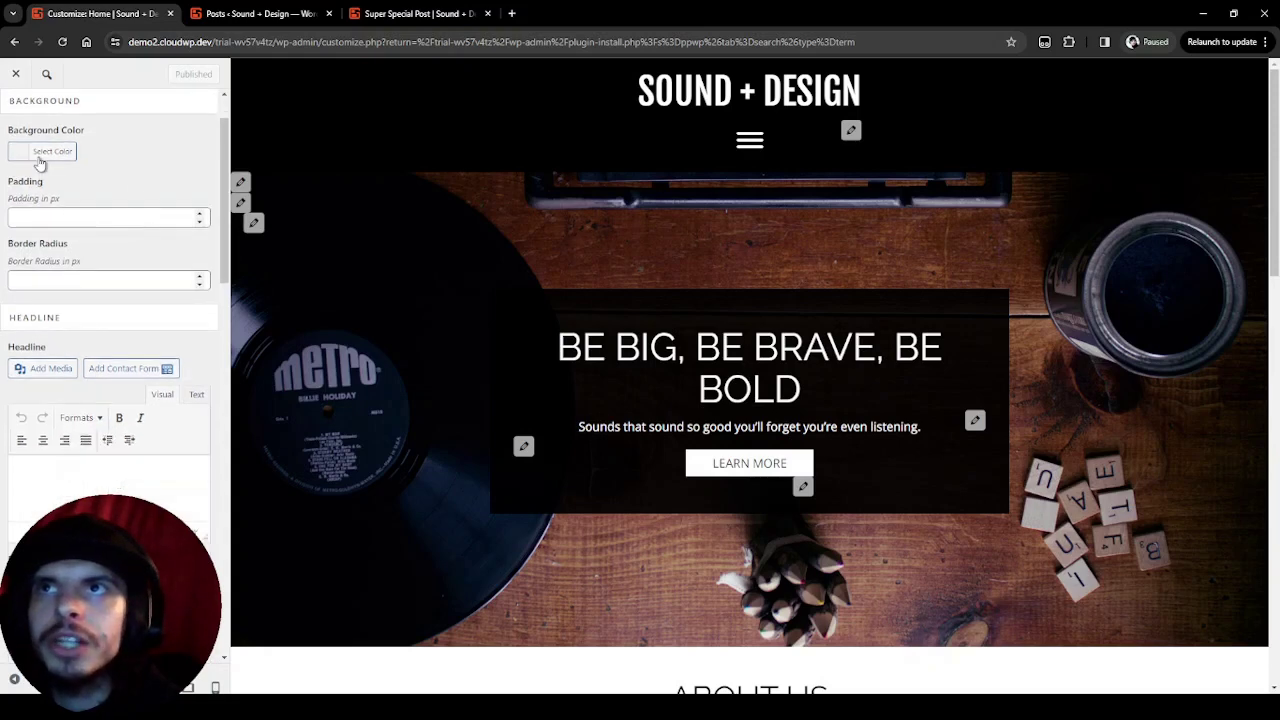
pyautogui.scroll(-2, 127, 190)
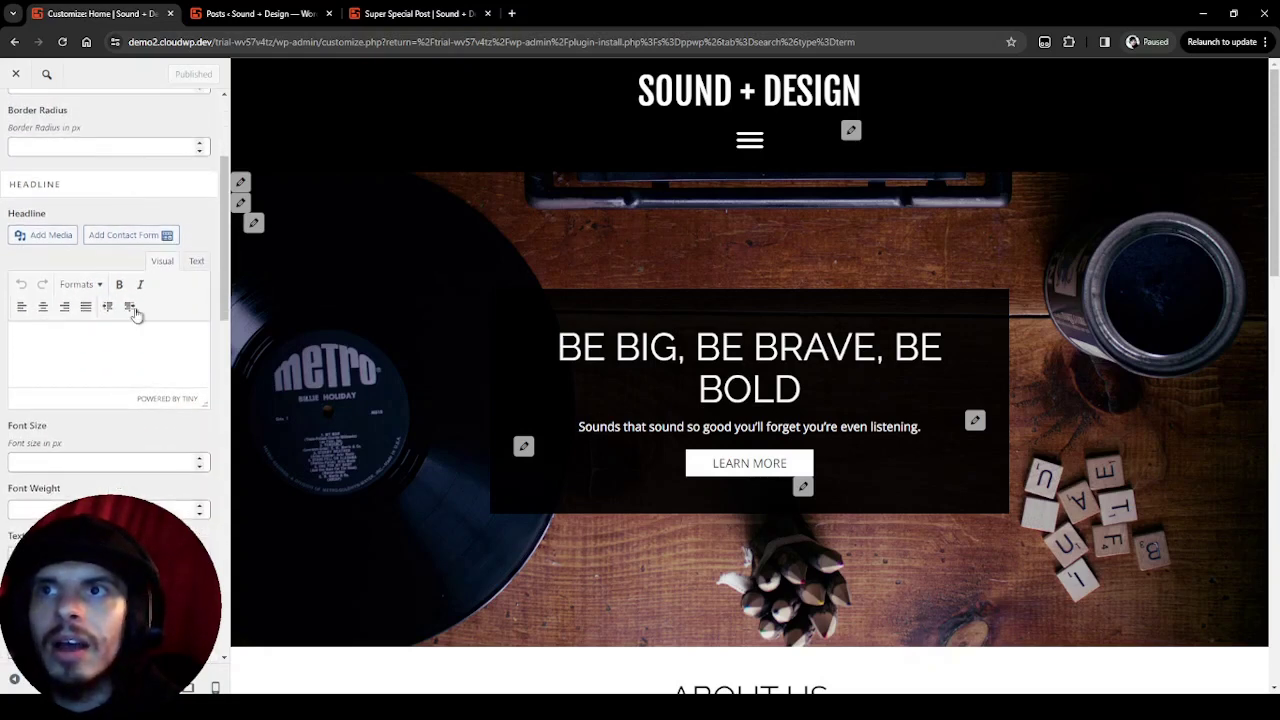
pyautogui.scroll(-4, 100, 375)
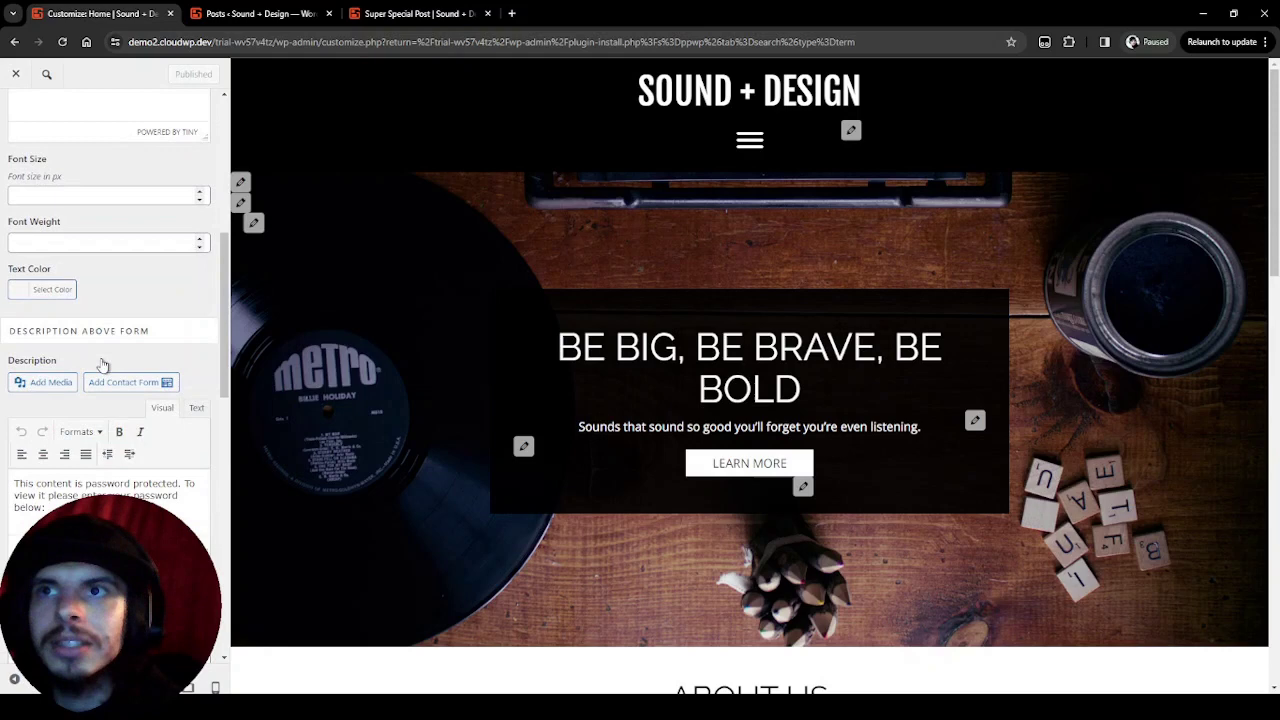
pyautogui.scroll(-3, 103, 366)
pyautogui.scroll(-10, 103, 366)
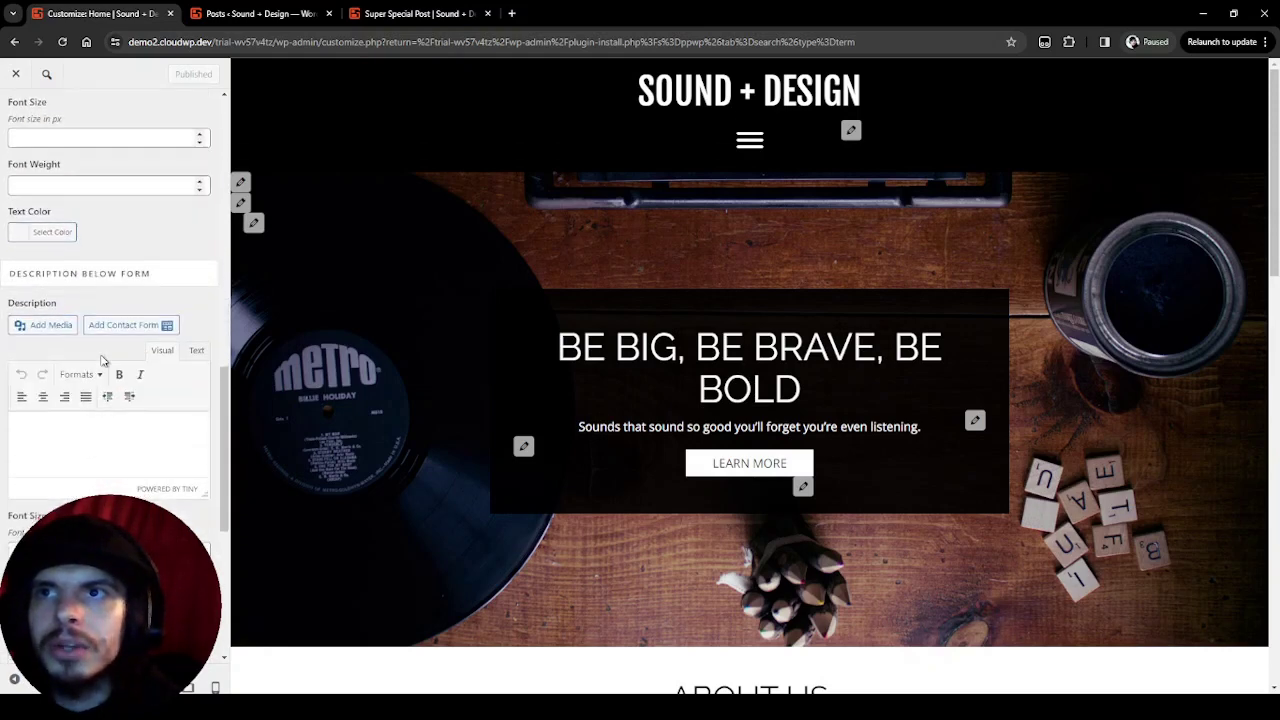
pyautogui.scroll(3, 103, 357)
pyautogui.scroll(-3, 103, 357)
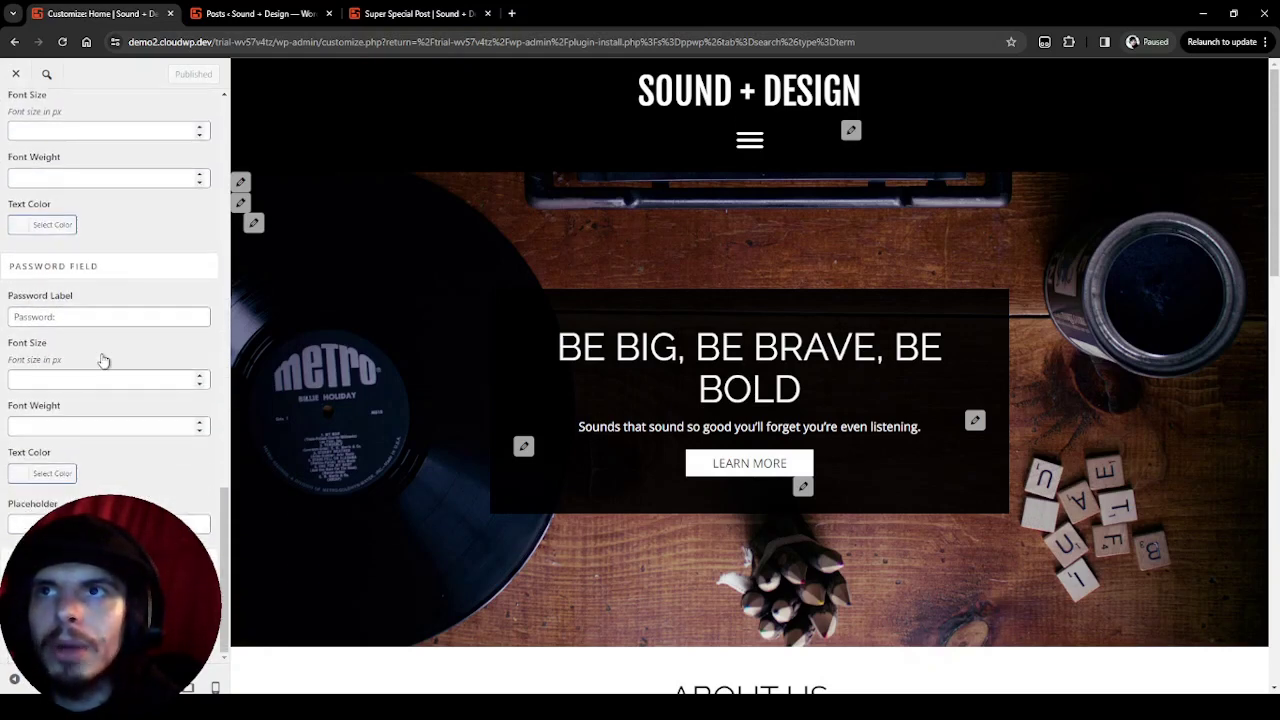
pyautogui.scroll(5, 124, 360)
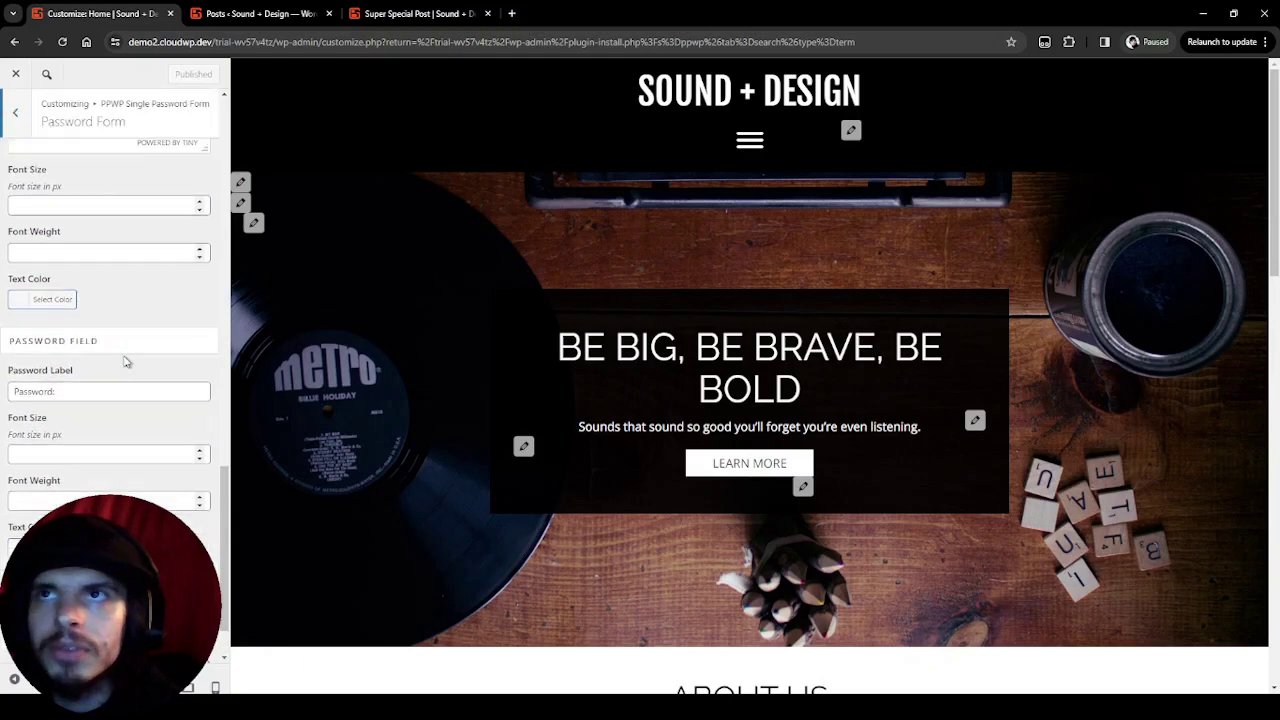
pyautogui.scroll(1, 124, 360)
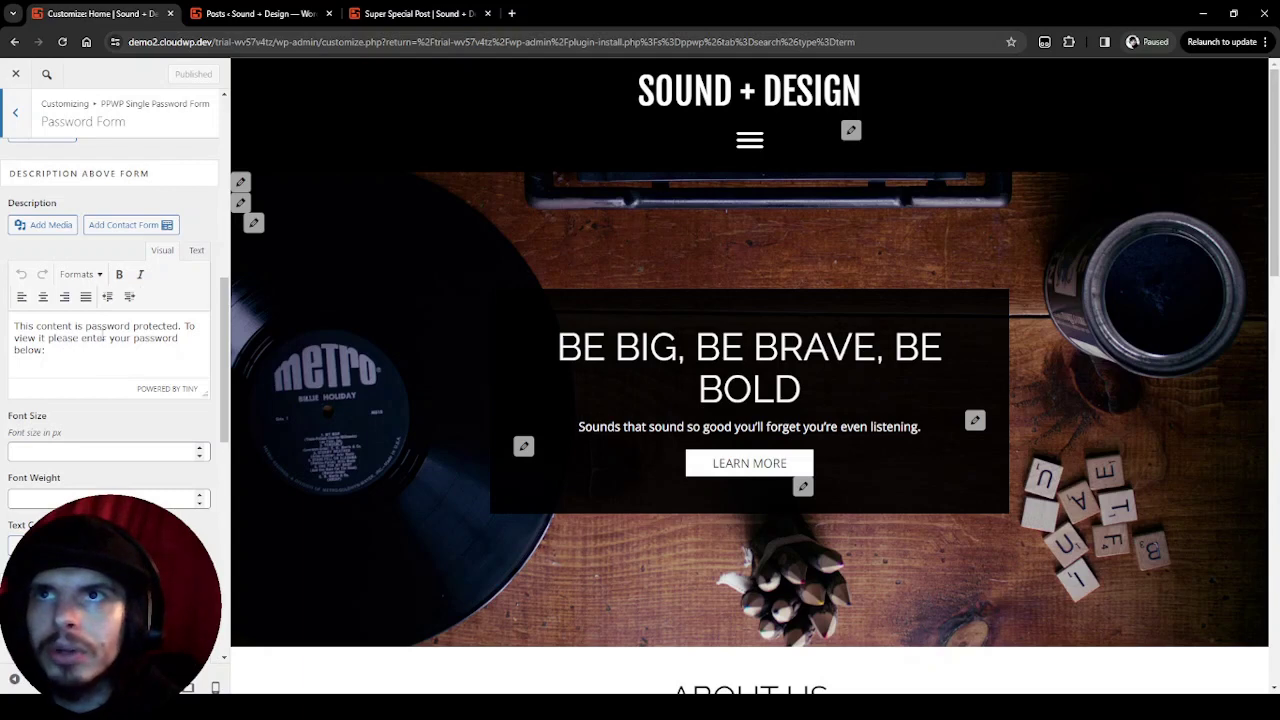
# Step: Start a new paragraph before "To view it please enter your password below:" in the description above the form
pyautogui.click(30, 334)
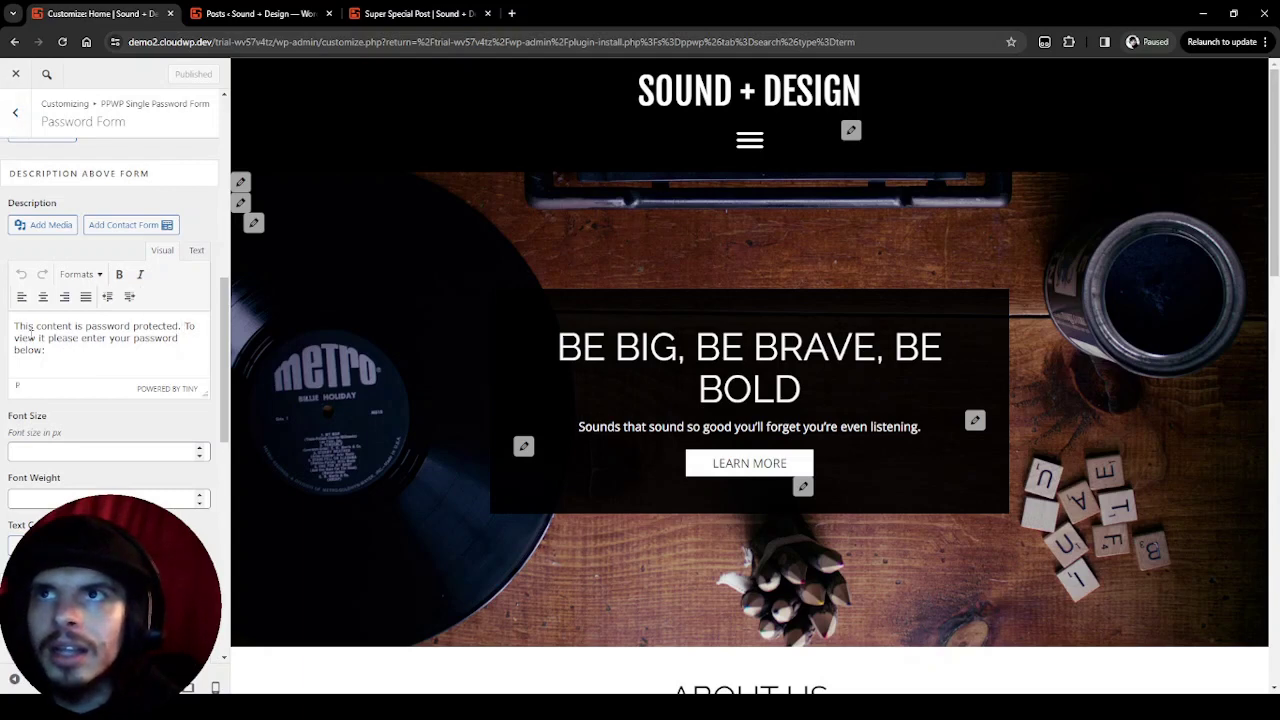
pyautogui.press('Return')
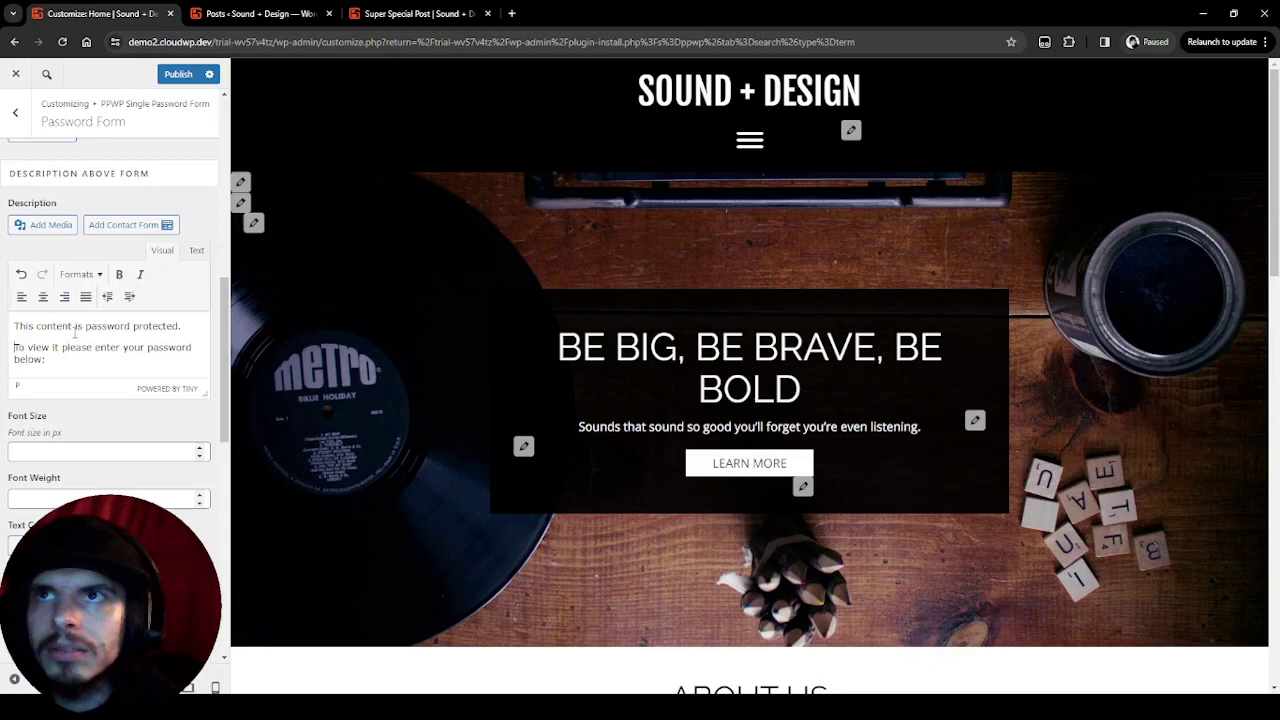
pyautogui.click(76, 347)
pyautogui.press('Return')
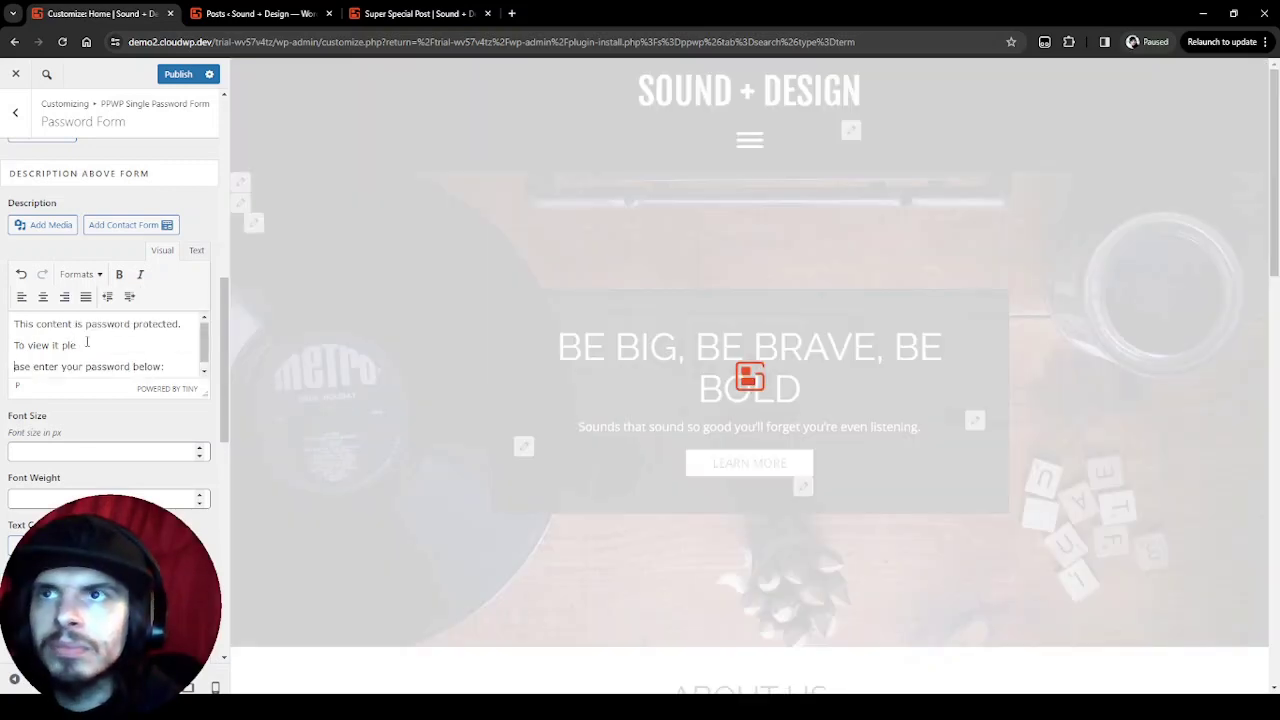
pyautogui.hotkey('ctrl', 'z')
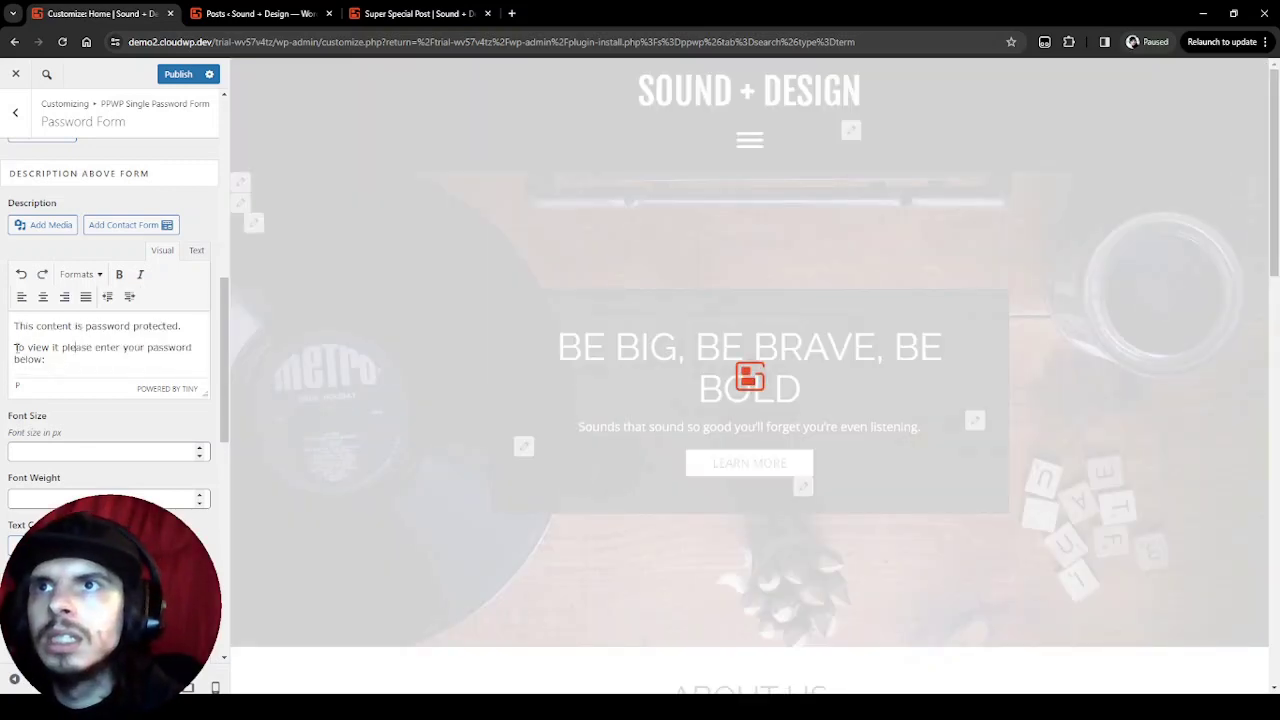
# Step: Insert "This is a custom message from" plus the author's first name and a period before "To view it", and publish the changes
pyautogui.write('This ')
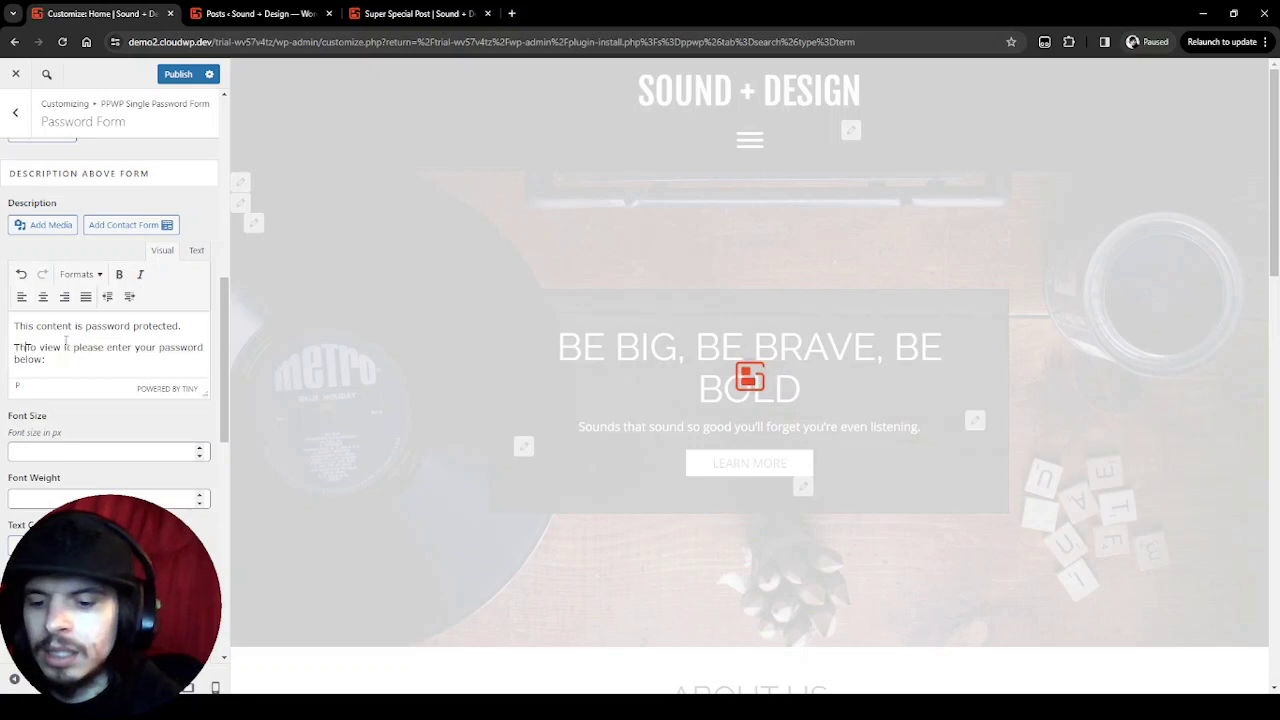
pyautogui.write('is a custom me')
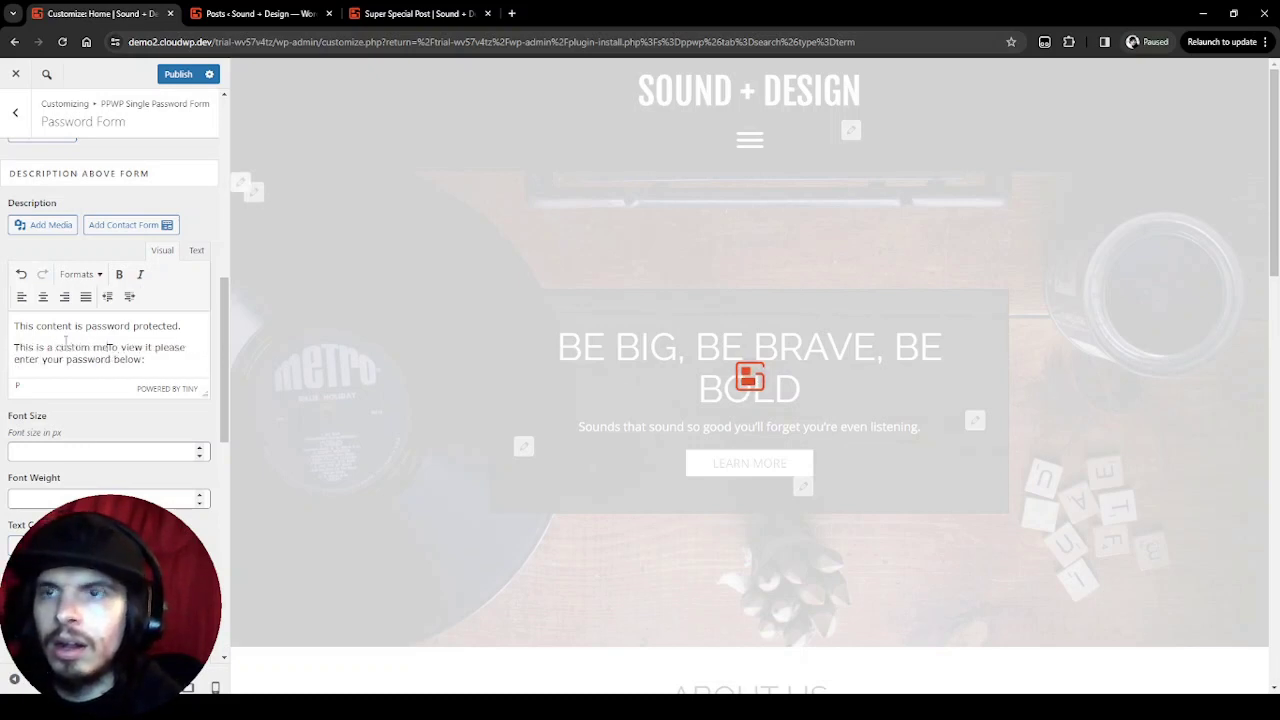
pyautogui.write('ssage. from Andy')
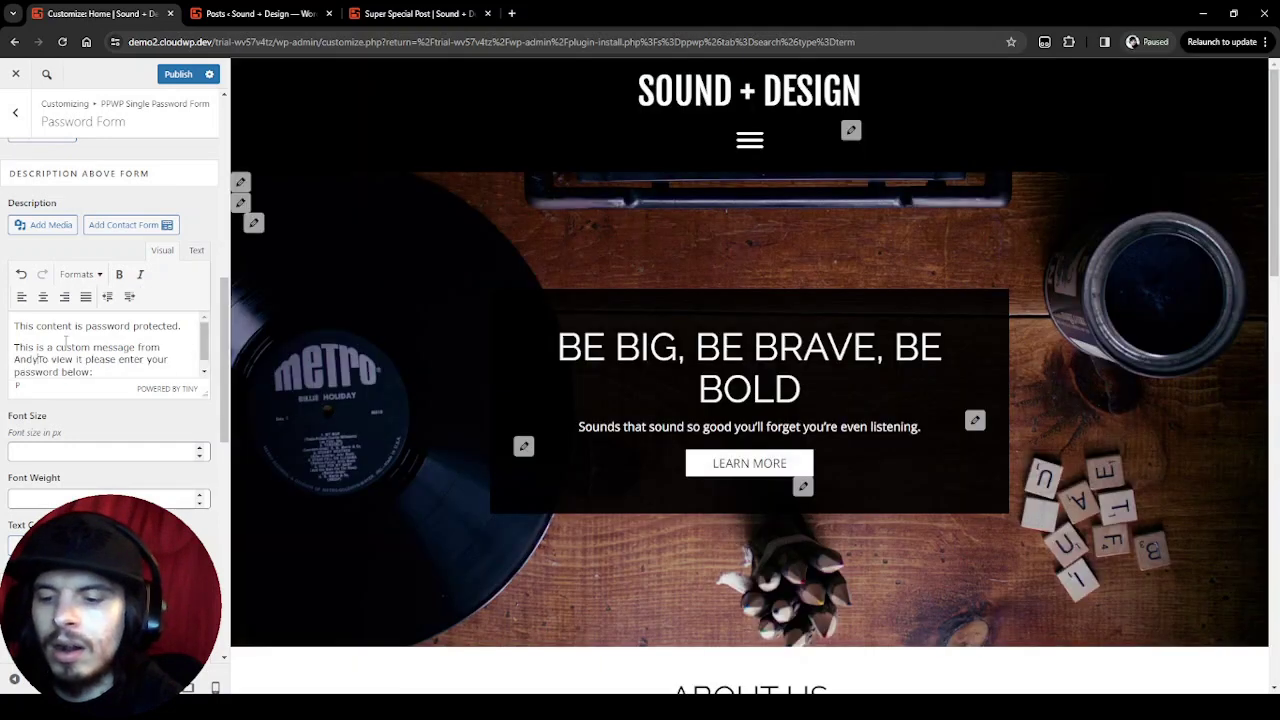
pyautogui.write('.')
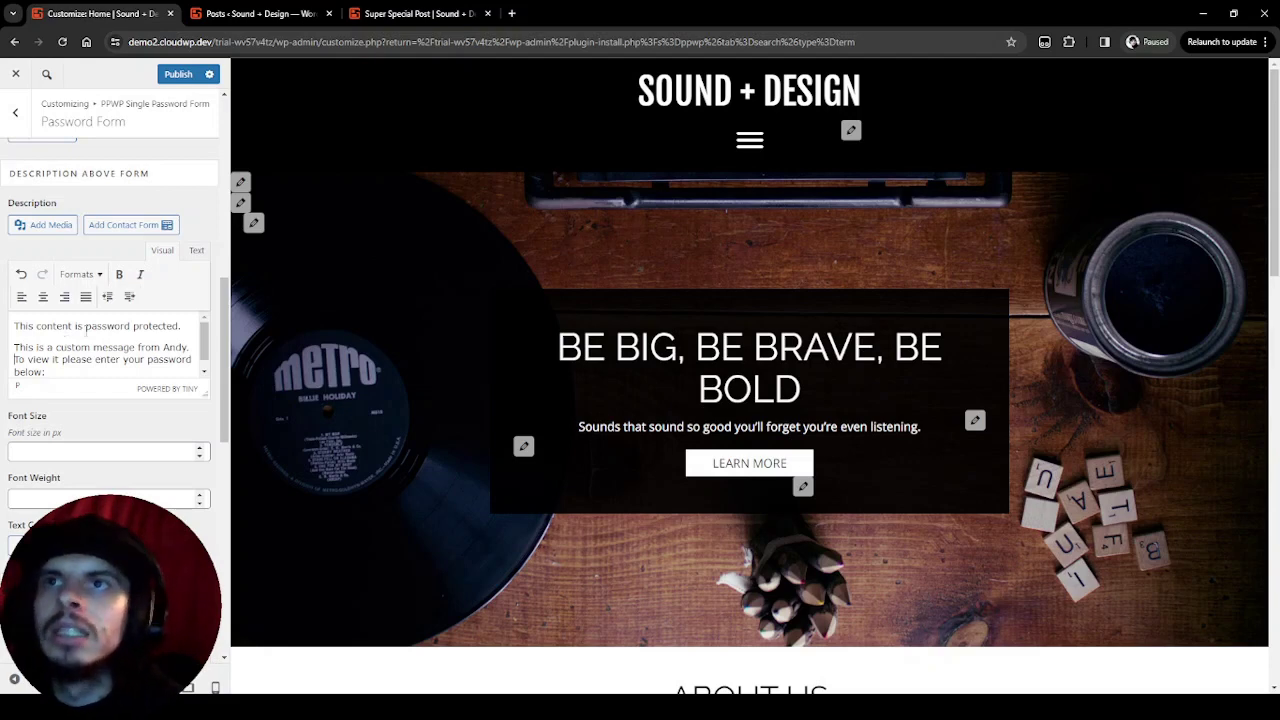
pyautogui.click(174, 75)
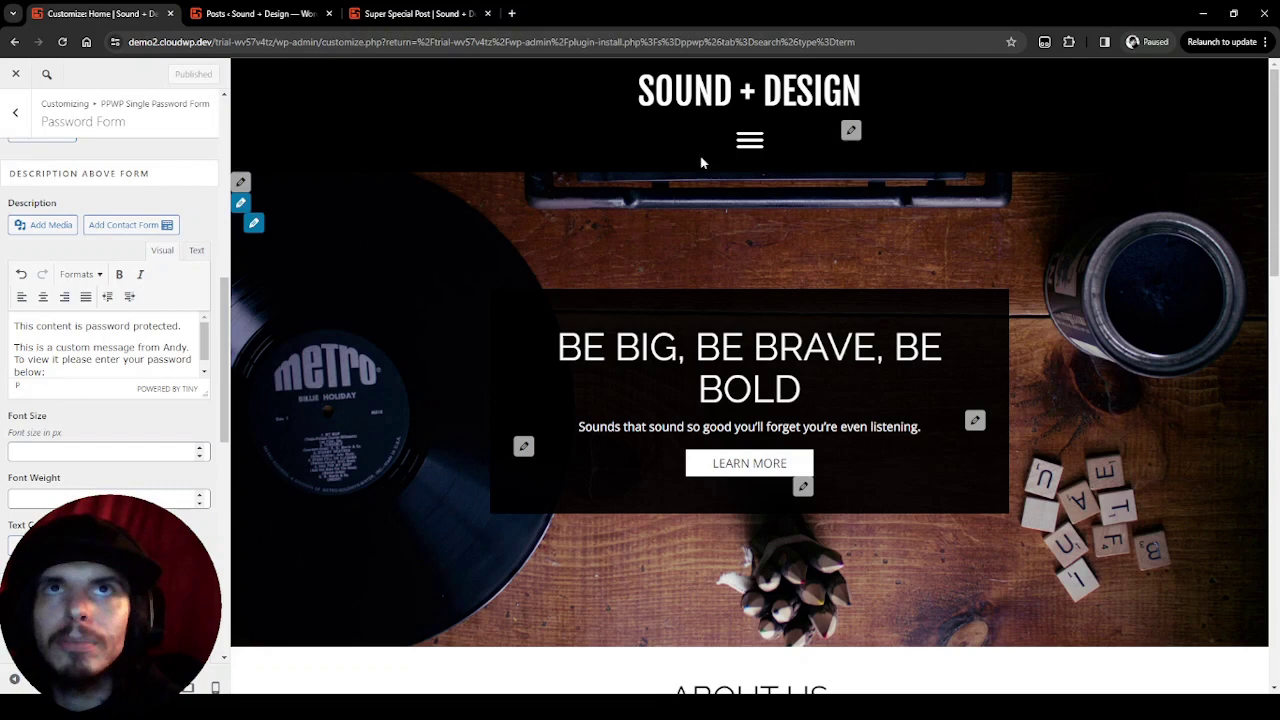
# Step: Reload the live Super Special Post page and check the custom message in the description above the password field
pyautogui.click(414, 13)
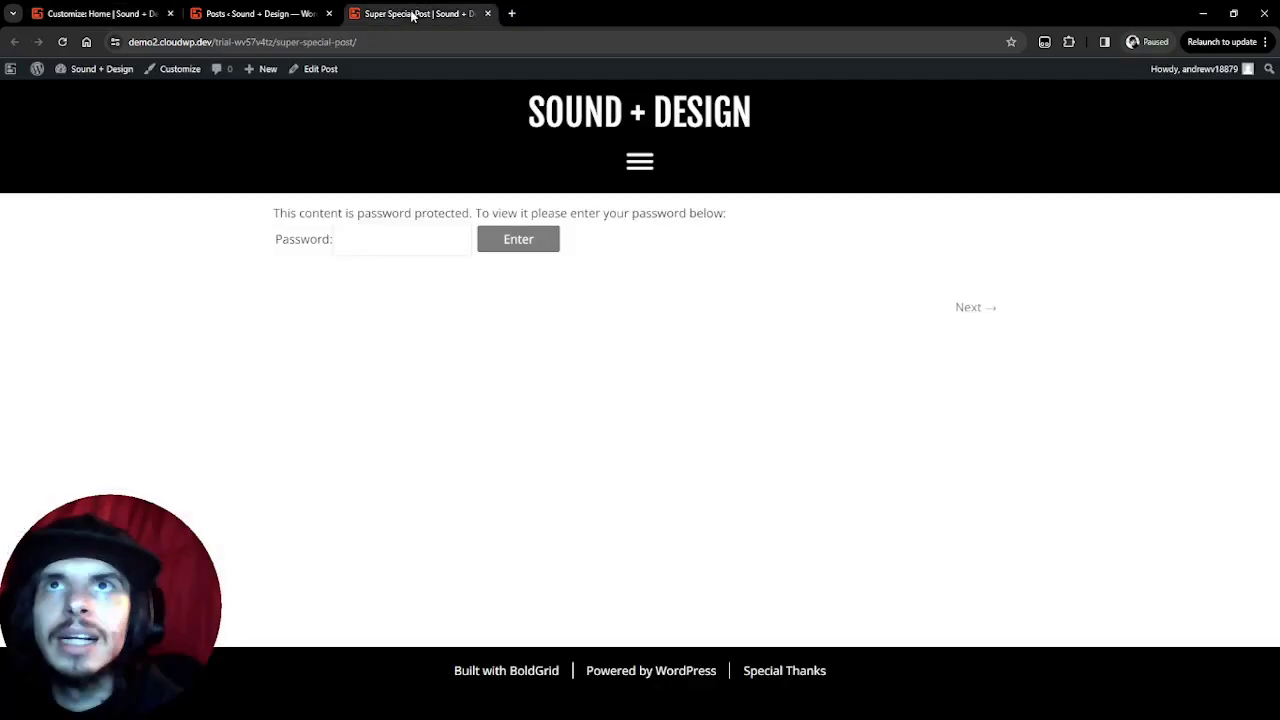
pyautogui.click(62, 41)
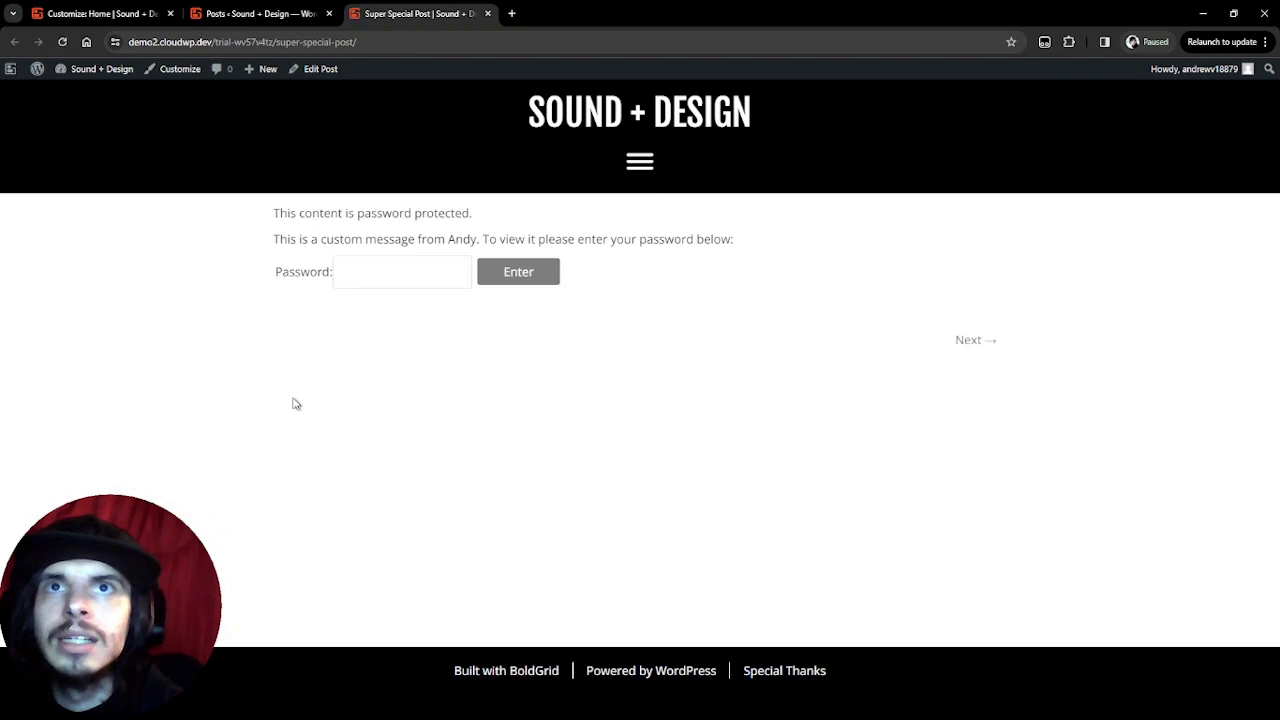
pyautogui.moveTo(273, 240); pyautogui.dragTo(479, 240)
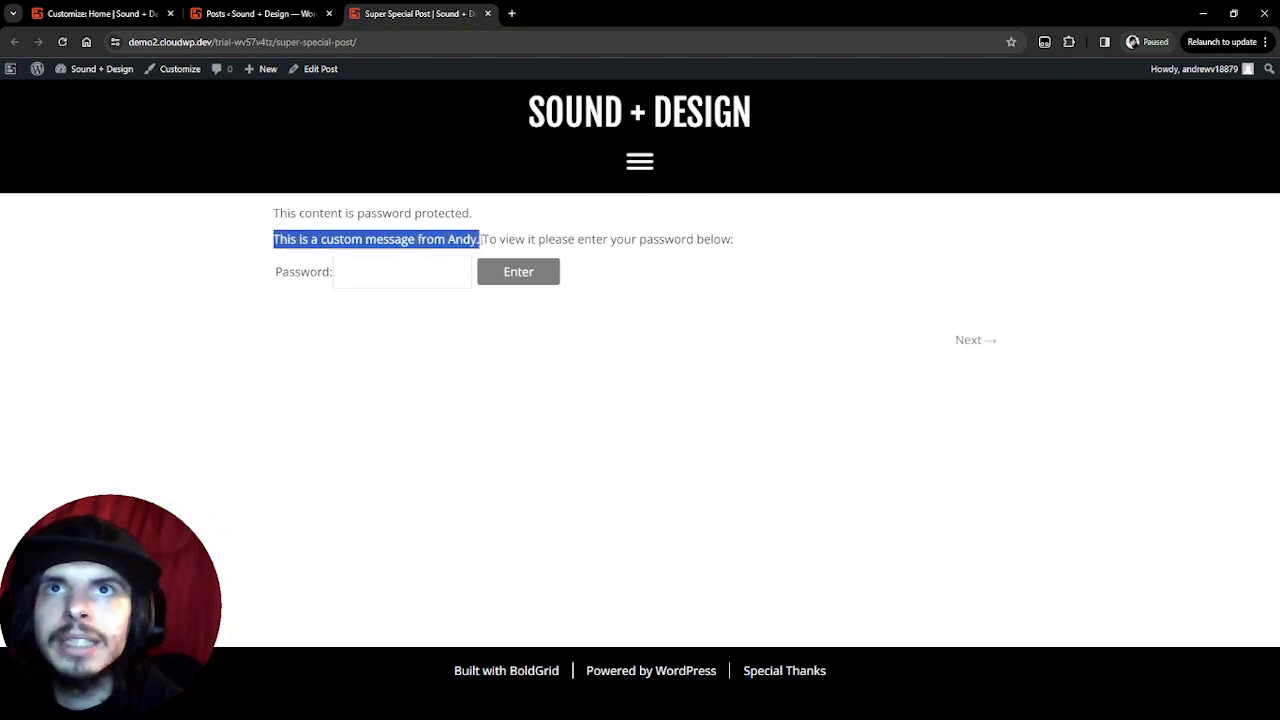
pyautogui.click(629, 345)
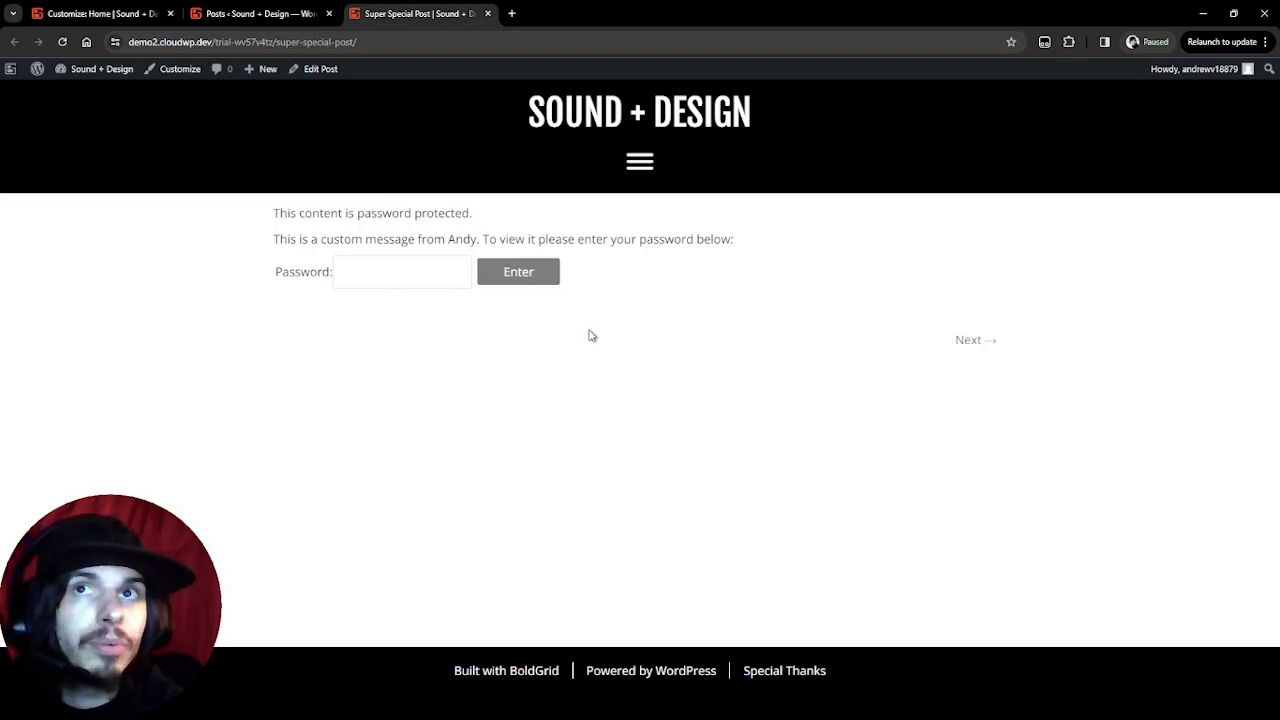
# Step: Paste the post password into the Super Special Post's password field and submit it to unlock the content
pyautogui.click(378, 289)
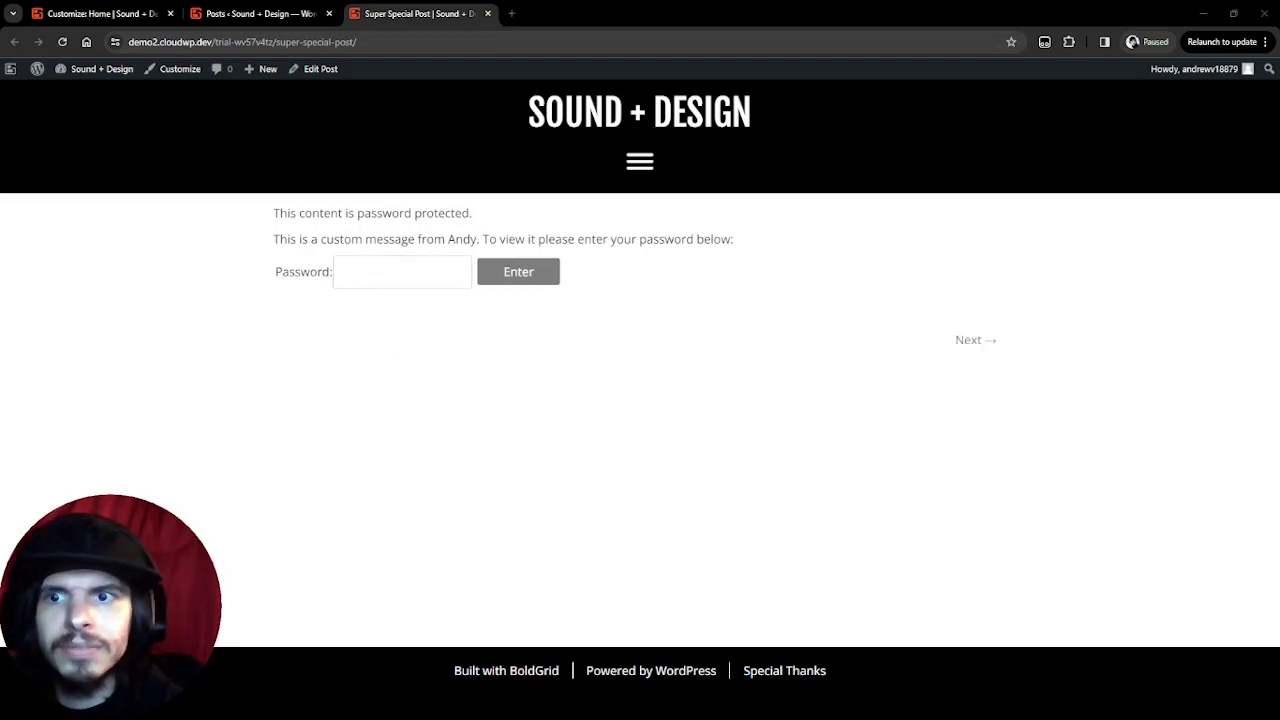
pyautogui.hotkey('ctrl', 'v')
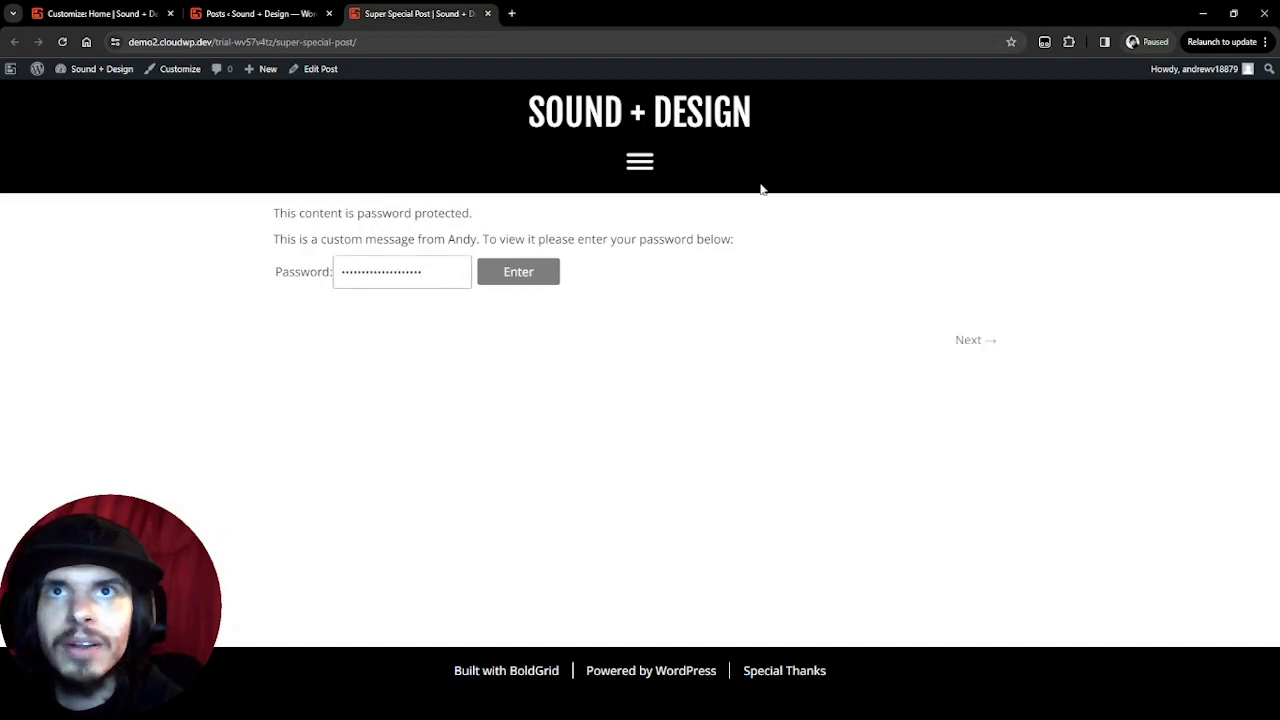
pyautogui.click(553, 271)
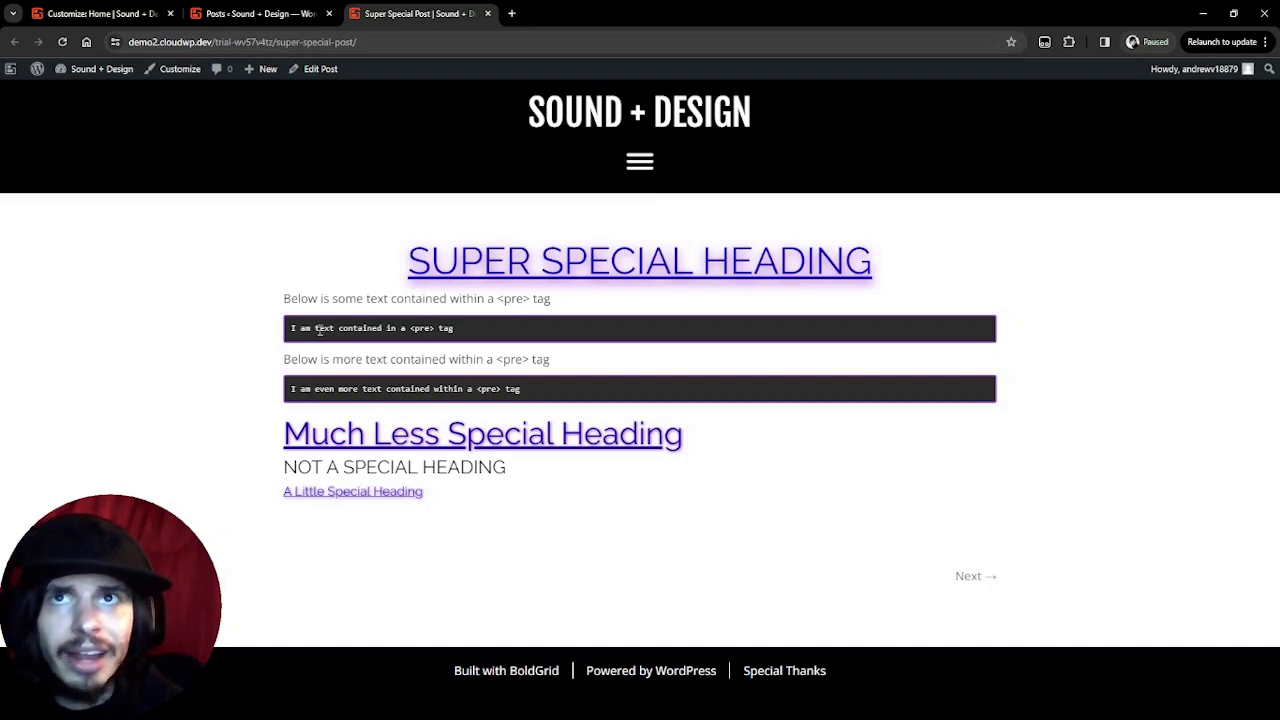
pyautogui.tripleClick(655, 360)
pyautogui.click(1016, 410)
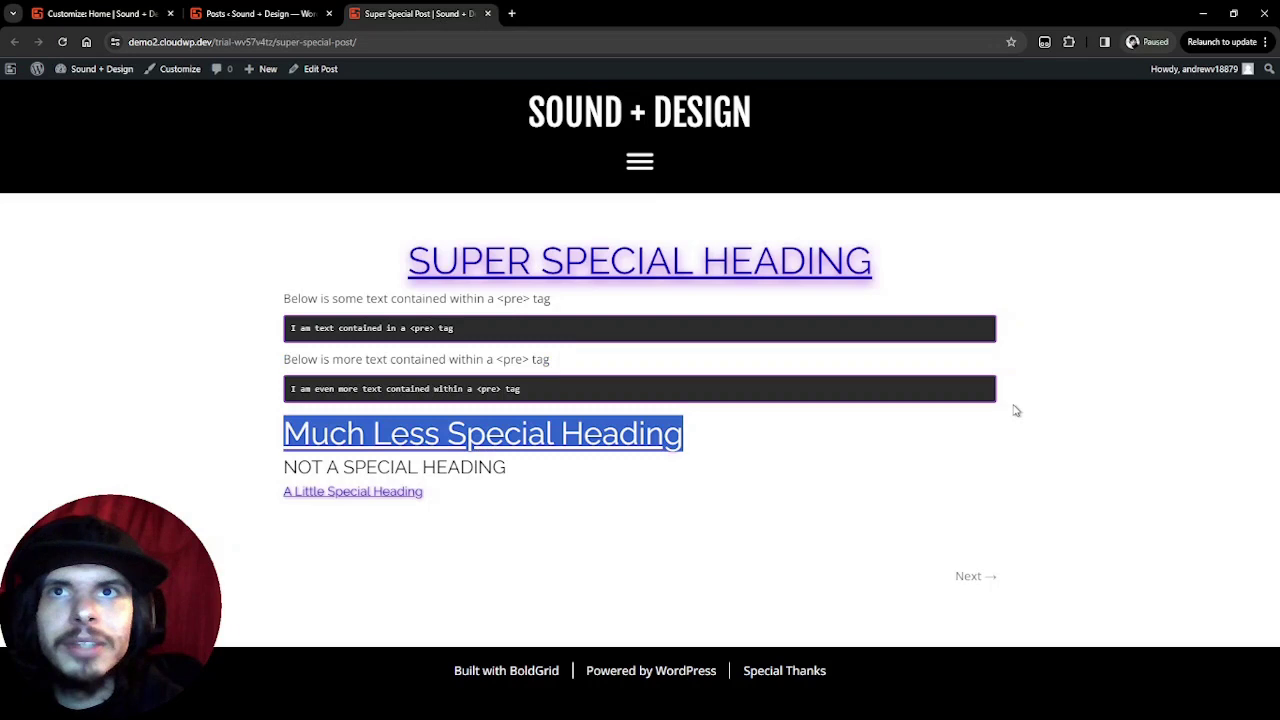
pyautogui.click(1024, 410)
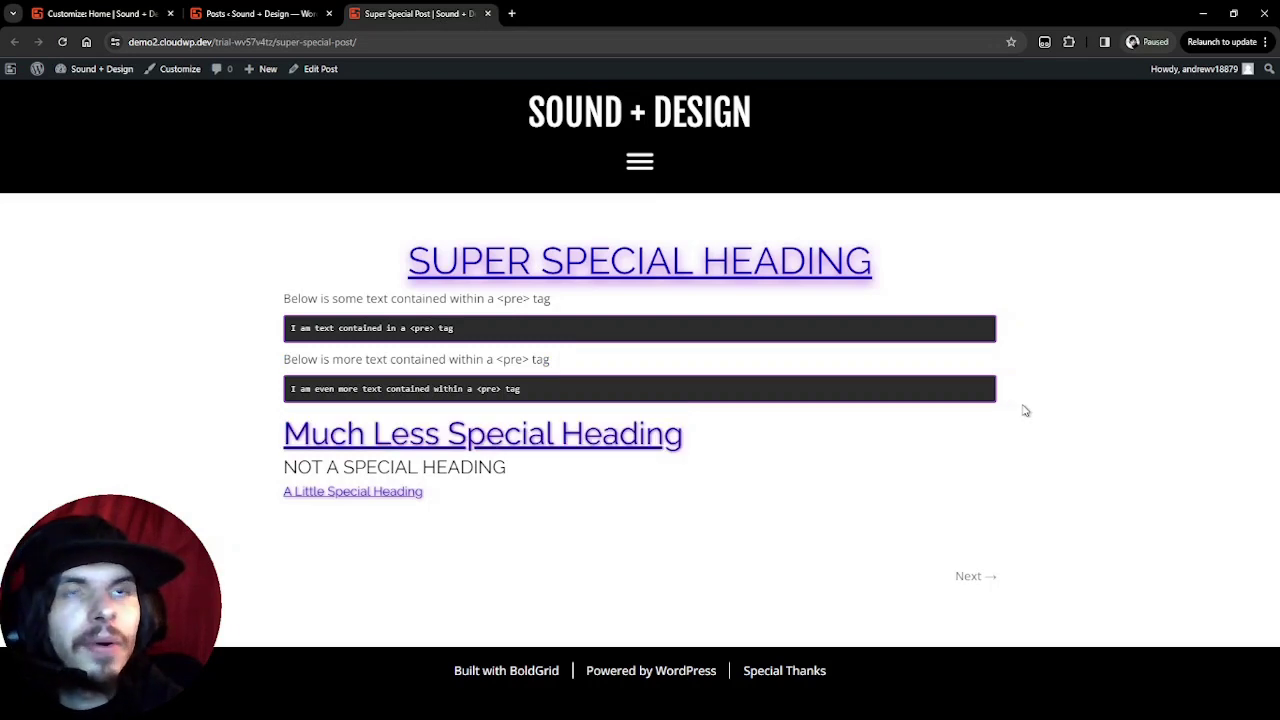